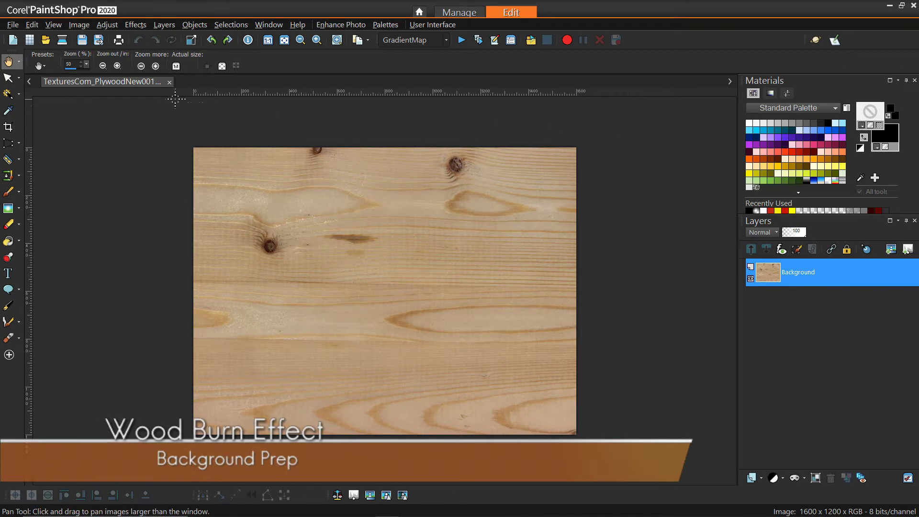
- Stretch the wood layer's four corners outward past the canvas edges
left_click(8, 78)
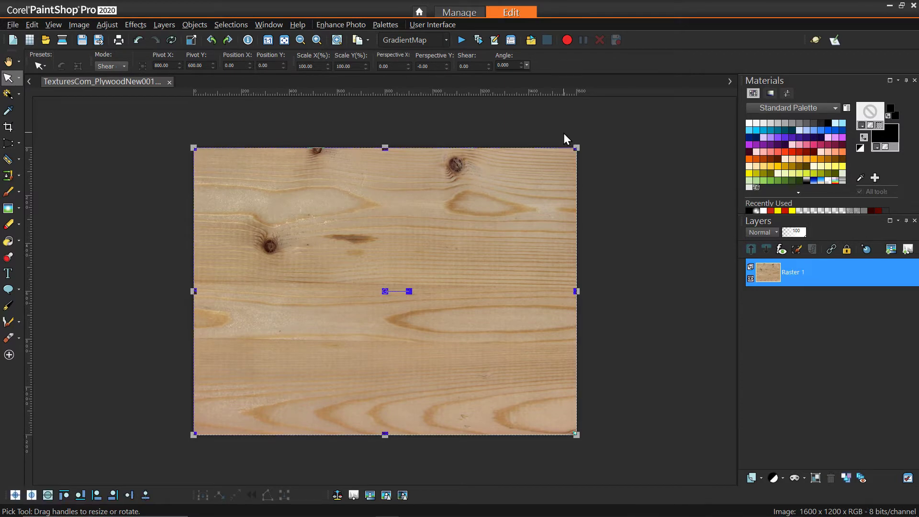
left_click_drag(577, 146, 576, 123)
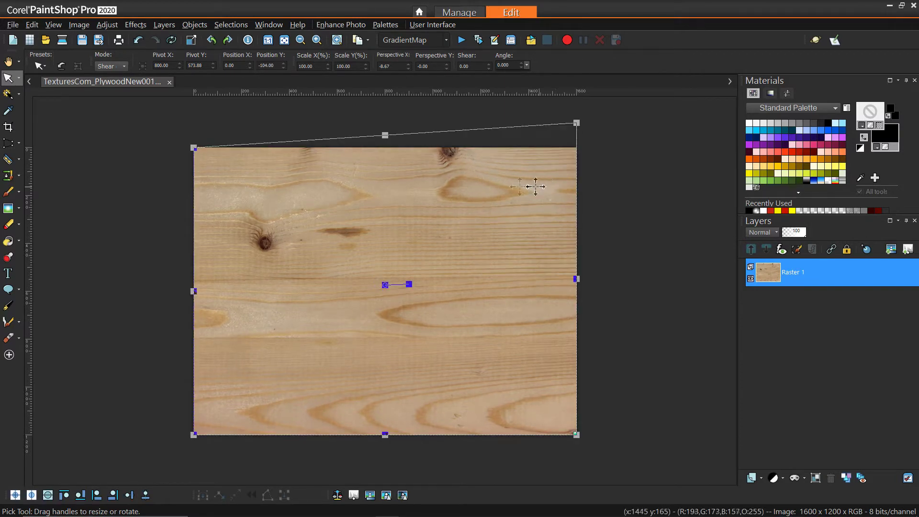
left_click_drag(193, 145, 167, 149)
left_click_drag(577, 435, 609, 435)
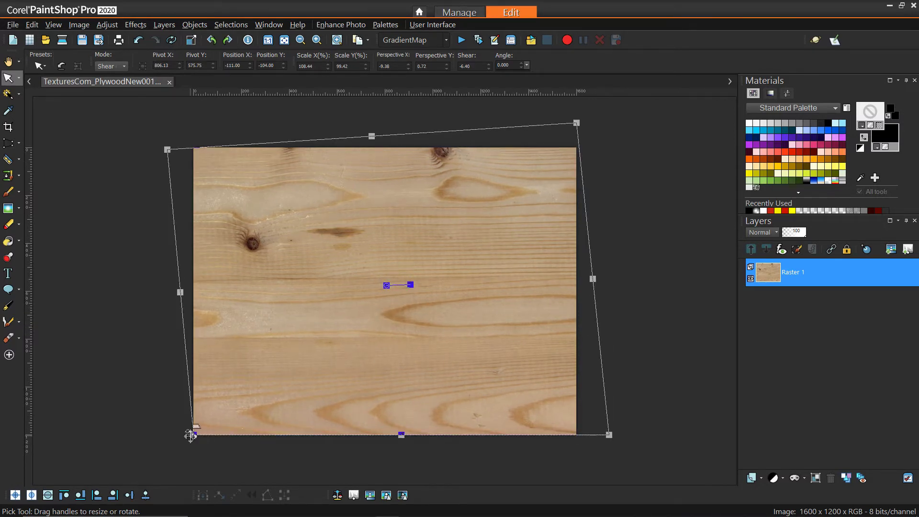
left_click_drag(192, 437, 195, 463)
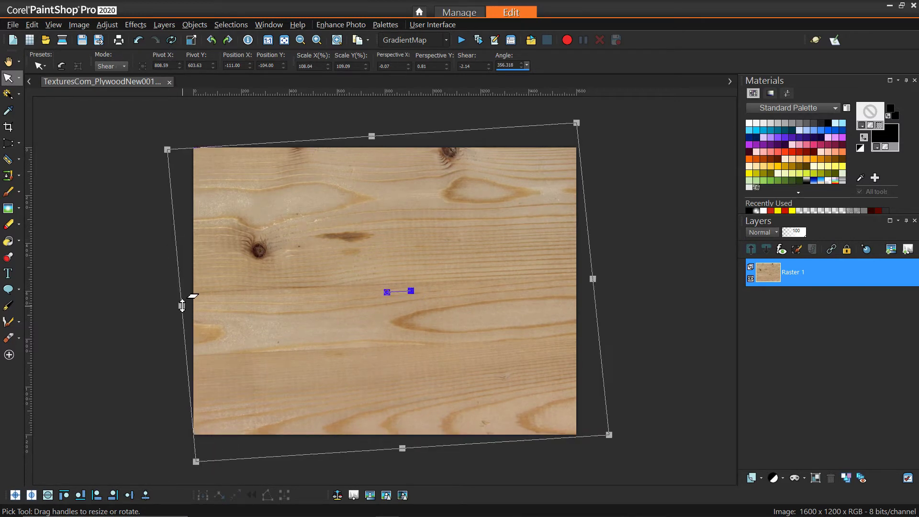
left_click(176, 305)
left_click_drag(164, 152, 100, 154)
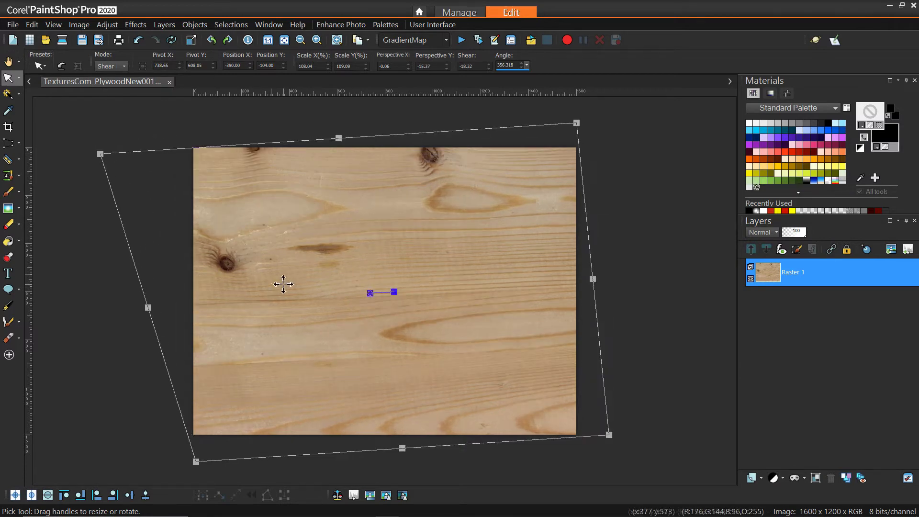
left_click_drag(195, 460, 124, 457)
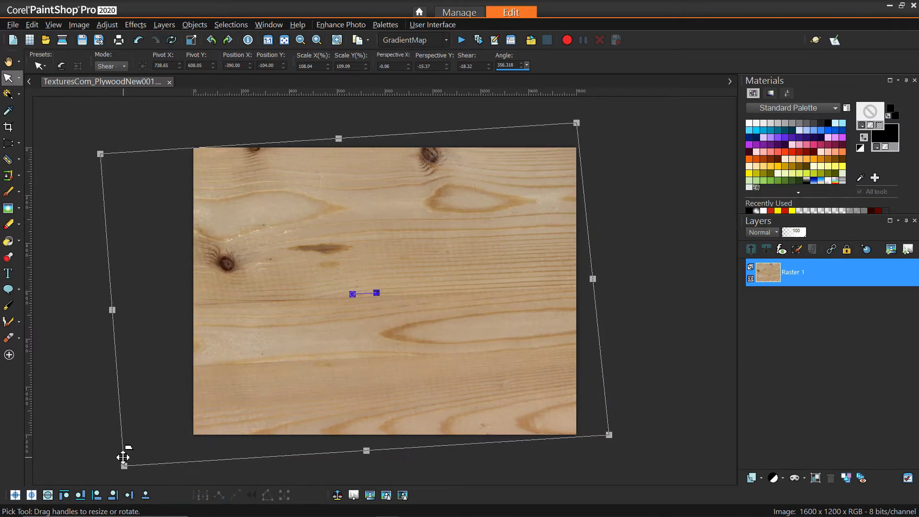
- Pull the wood's corners further out and skew them until the grain tilts to about 356°
left_click_drag(610, 434, 645, 433)
left_click_drag(577, 123, 606, 120)
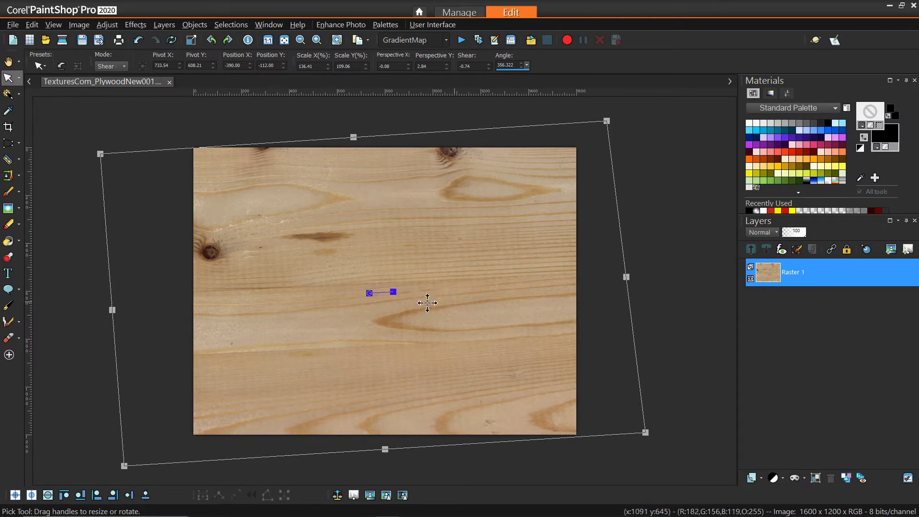
left_click_drag(100, 154, 72, 153)
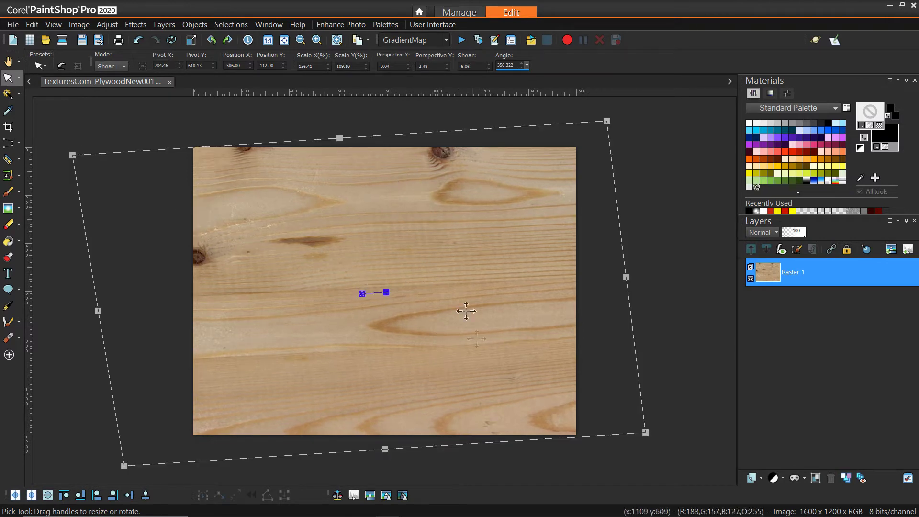
left_click_drag(606, 121, 576, 123)
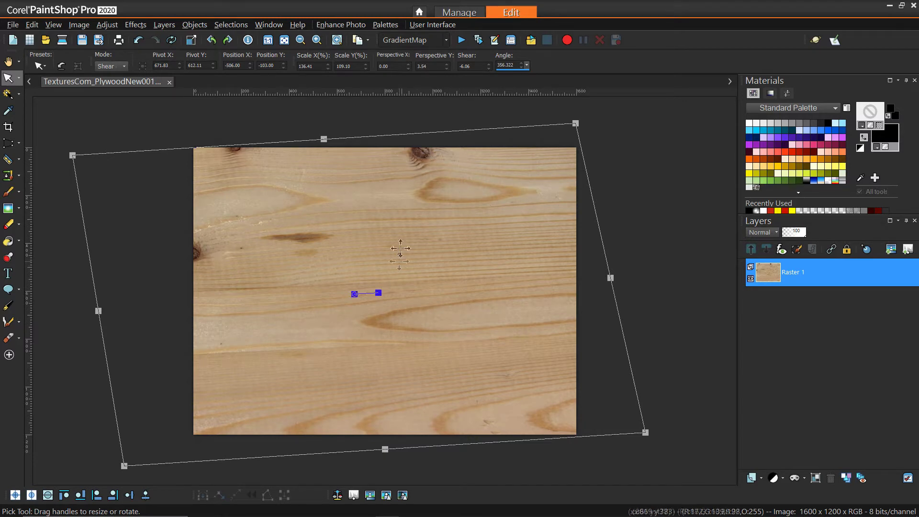
left_click_drag(71, 153, 113, 232)
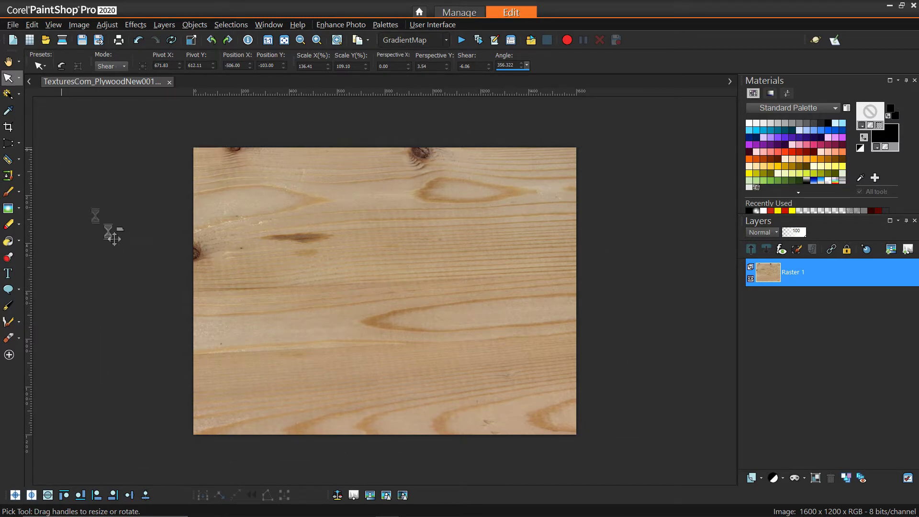
left_click_drag(137, 479, 240, 437)
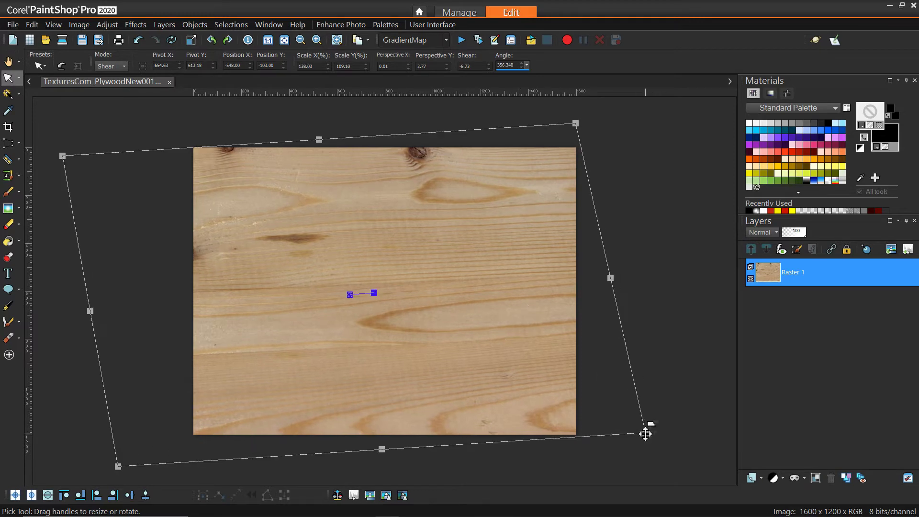
left_click_drag(646, 434, 665, 431)
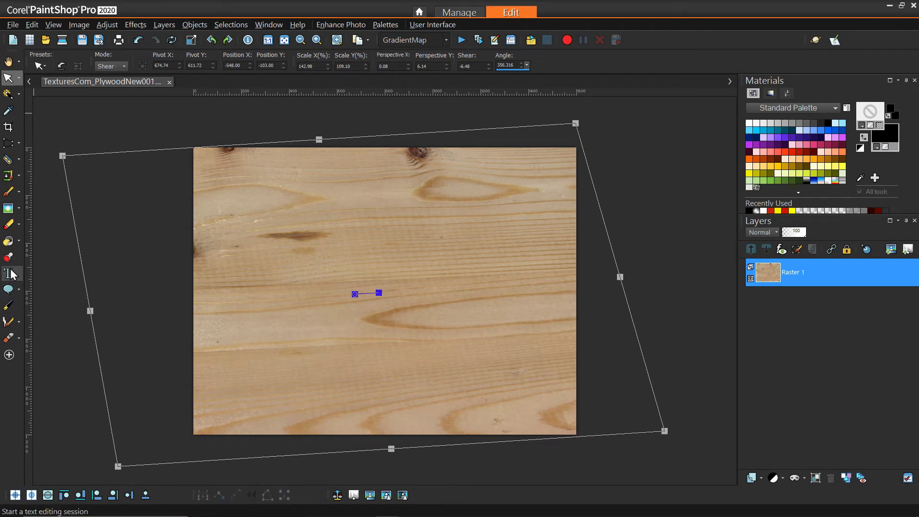
- Crop the middle of the wood with the HD 1920 x 1080 preset, leaving 1600 x 891 pixels
left_click(10, 128)
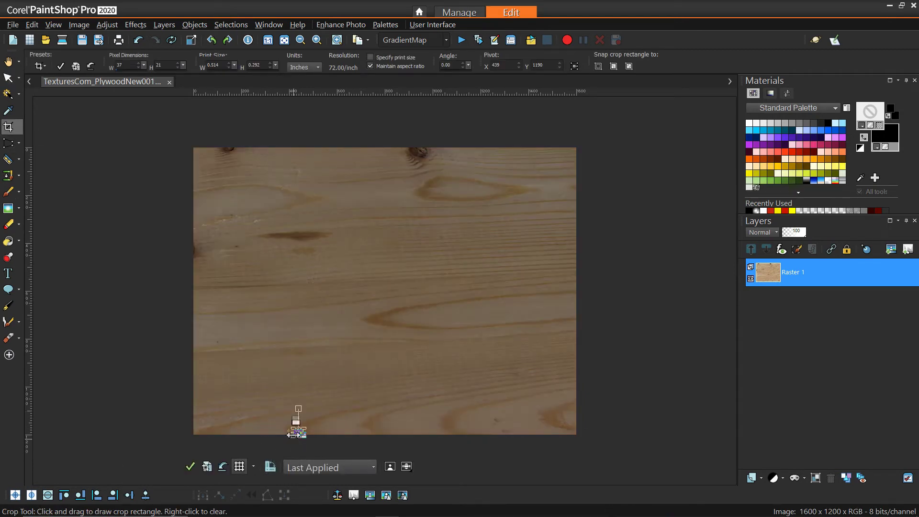
left_click(344, 467)
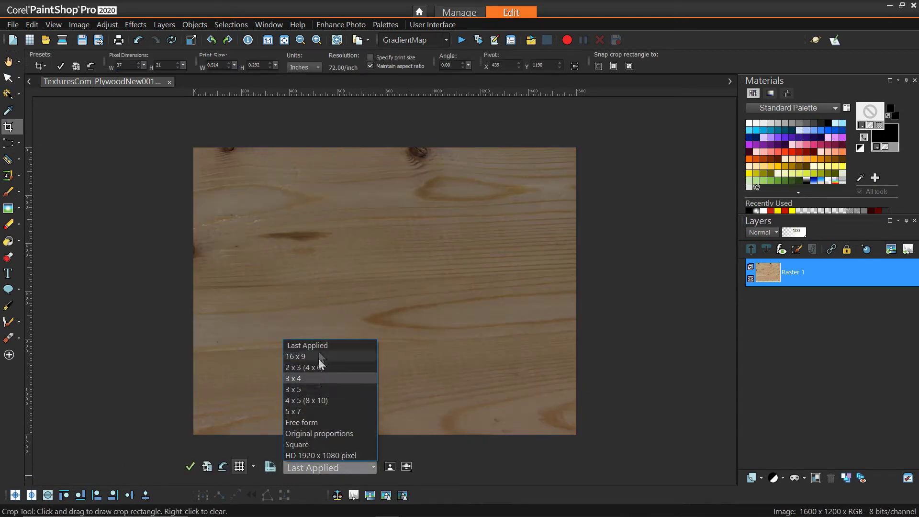
left_click(332, 449)
left_click_drag(577, 148, 560, 157)
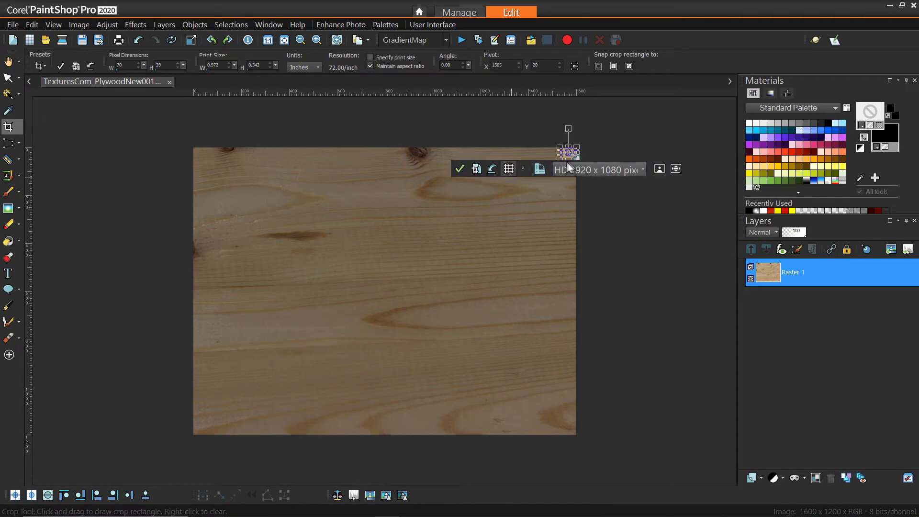
left_click_drag(560, 157, 168, 353)
mouse_move(338, 249)
left_mouse_down()
mouse_move(339, 298)
mouse_move(339, 266)
left_mouse_up()
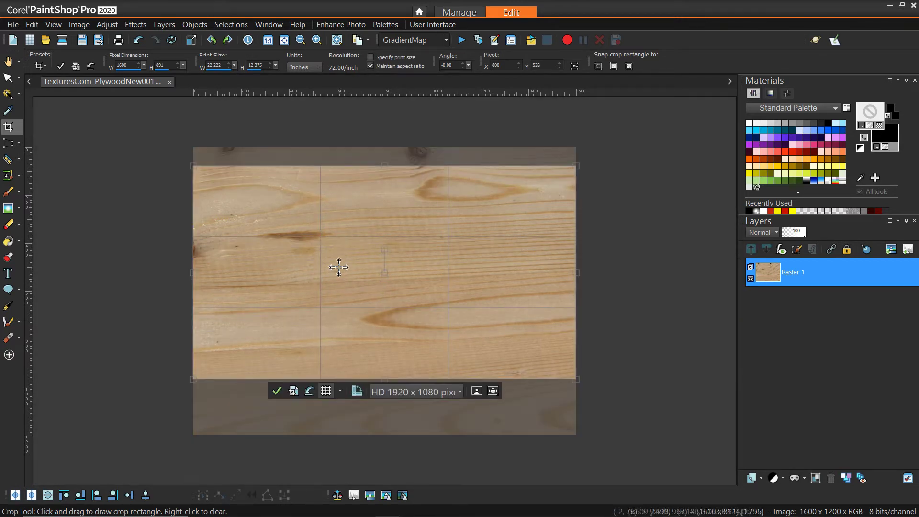
left_click(277, 392)
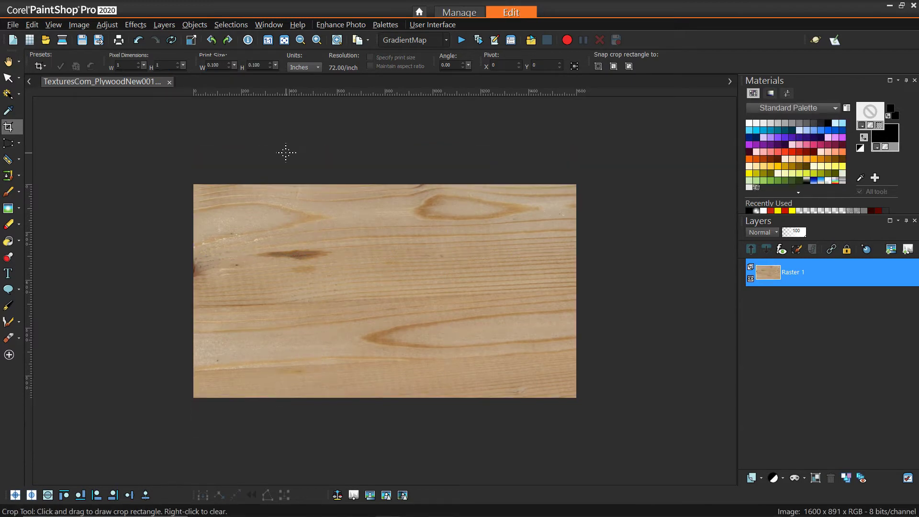
- Apply Levels reset to default with the white point at 218 (43, 130, 218)
left_click(107, 24)
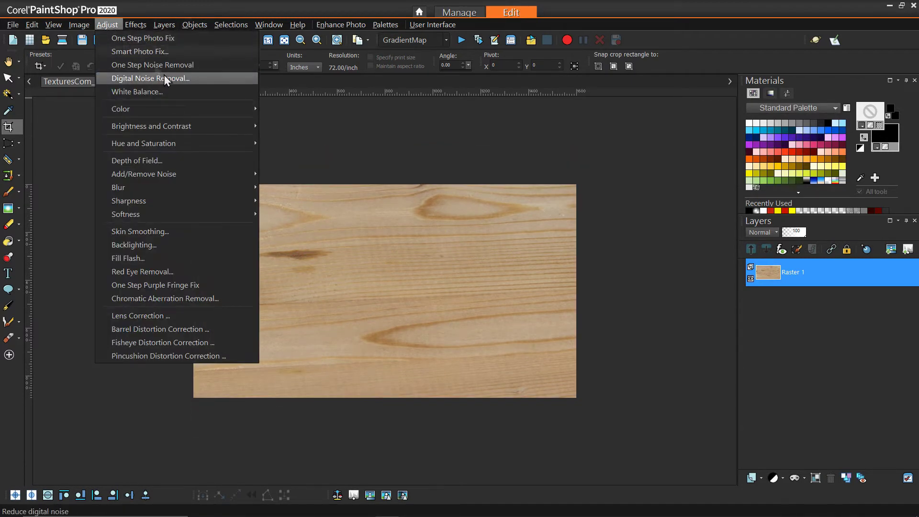
mouse_move(177, 126)
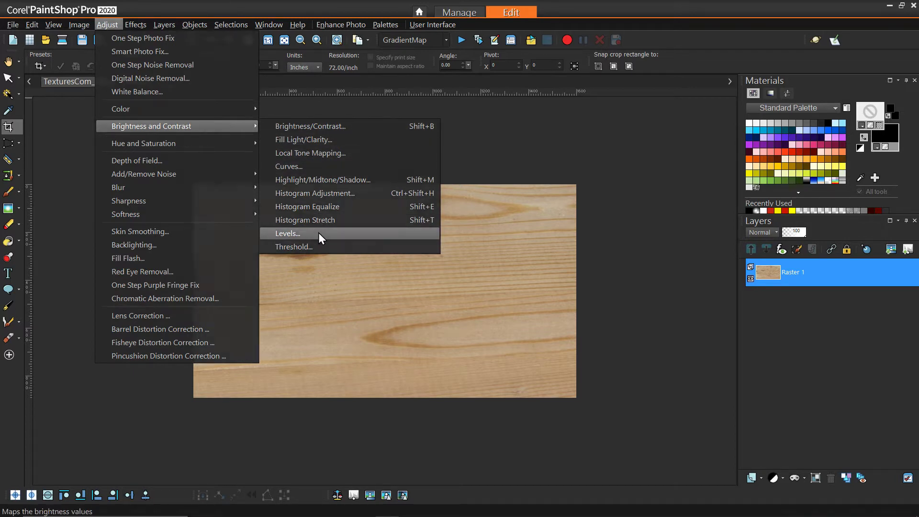
left_click(318, 232)
left_click(839, 269)
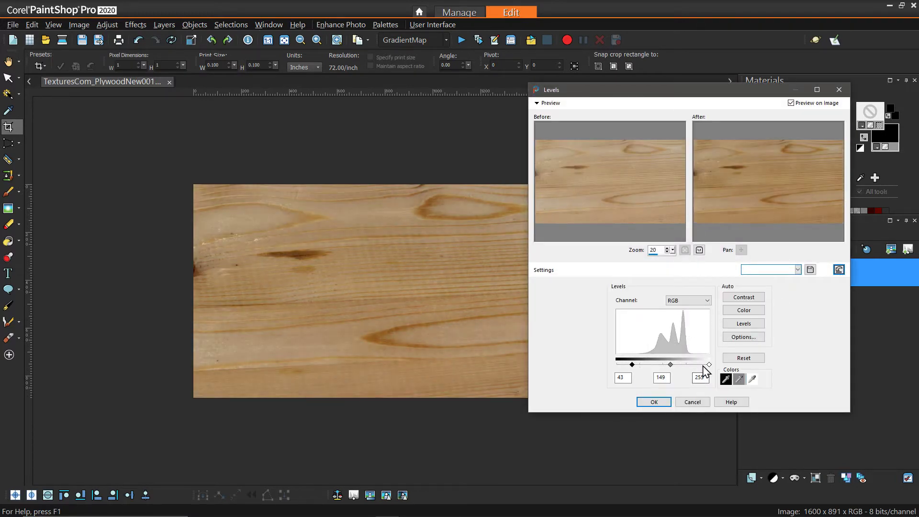
left_click_drag(697, 366, 696, 366)
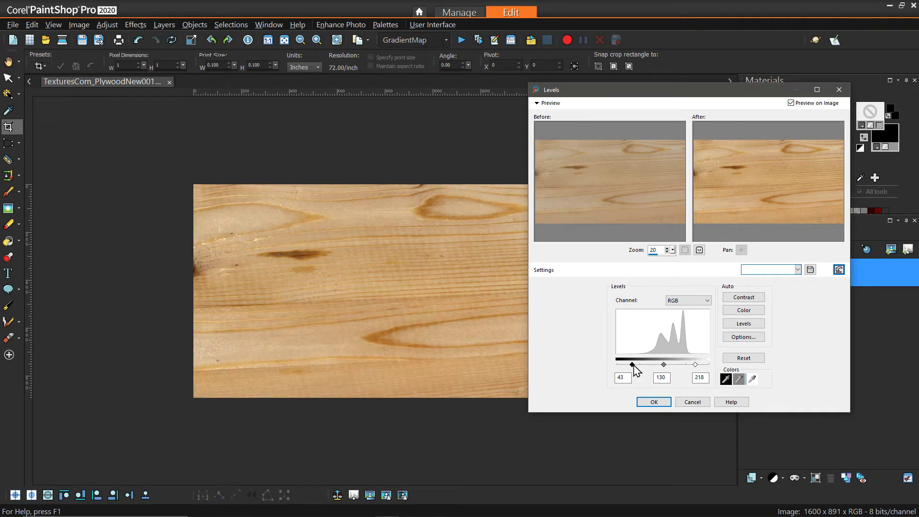
left_click(654, 402)
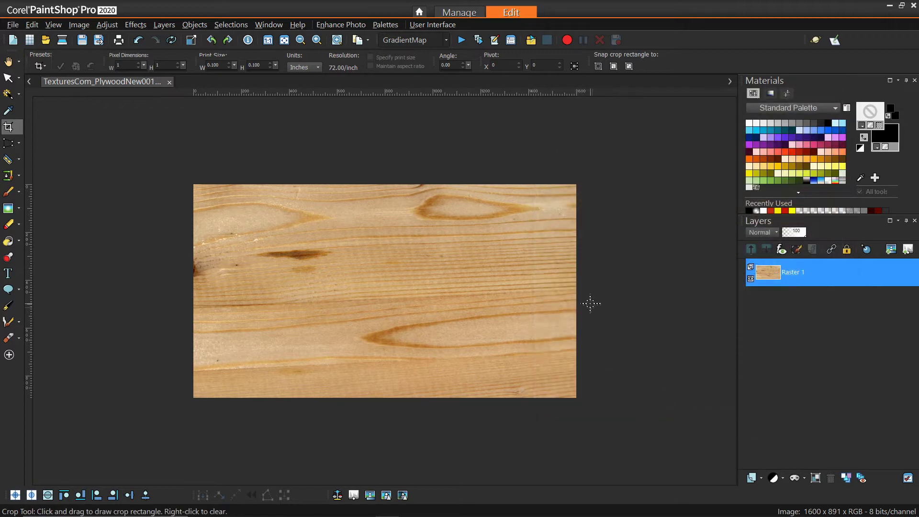
key("a")
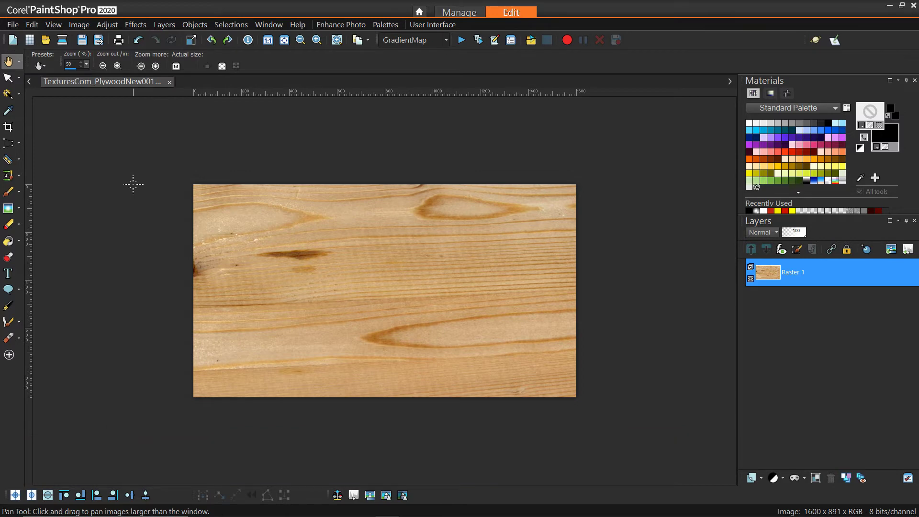
- Draw the MSP_Wood_Brand preset shape as a black diamond over the lower middle of the wood
left_click(10, 289)
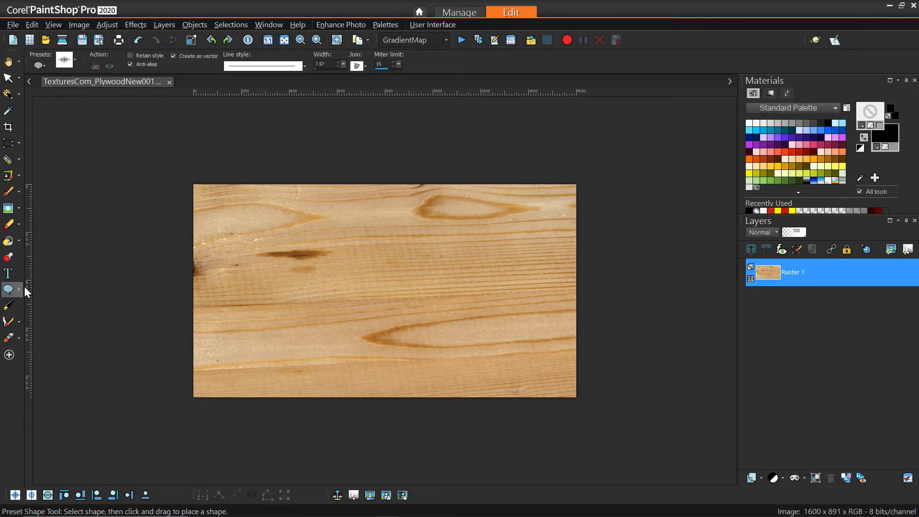
left_click(75, 59)
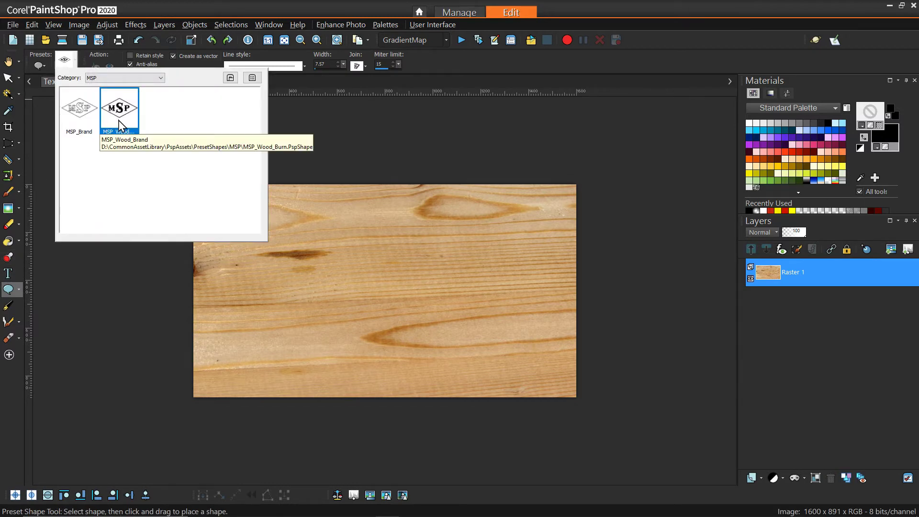
left_click(120, 126)
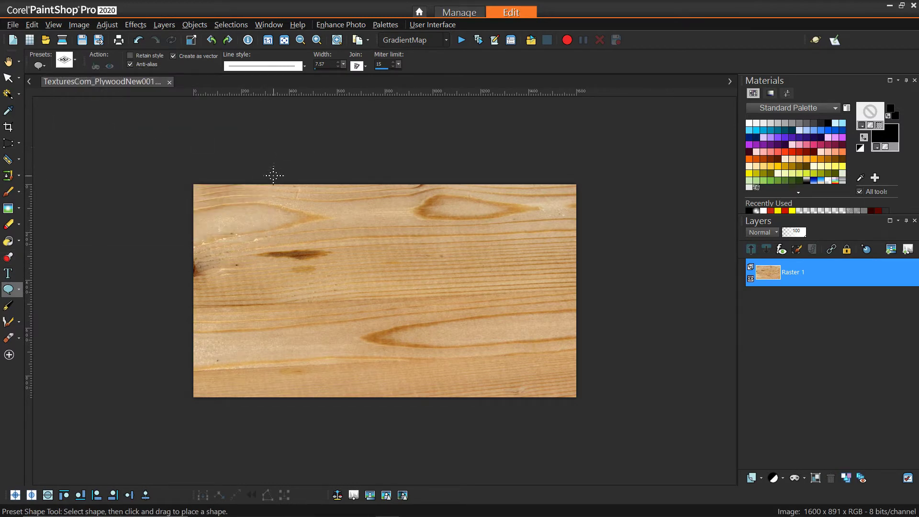
mouse_move(244, 223)
left_mouse_down()
mouse_move(383, 283)
mouse_move(484, 311)
mouse_move(510, 331)
left_mouse_up()
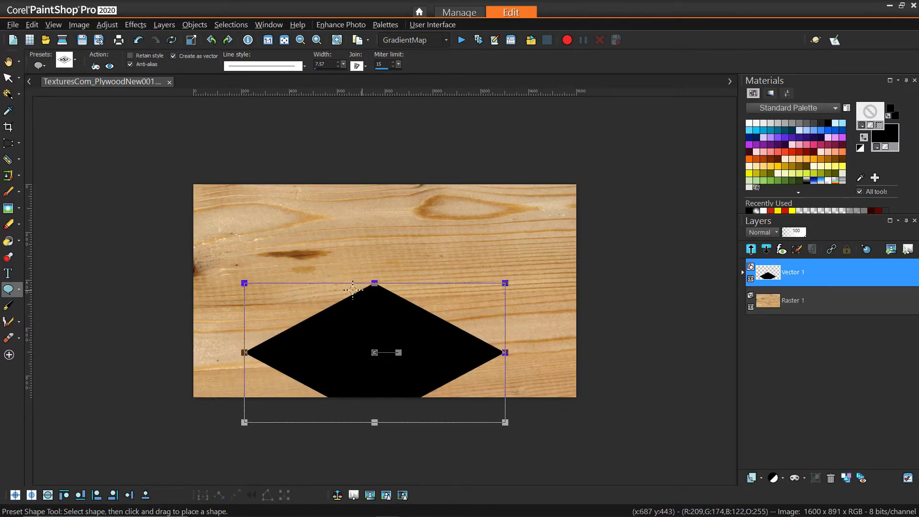
left_click(8, 77)
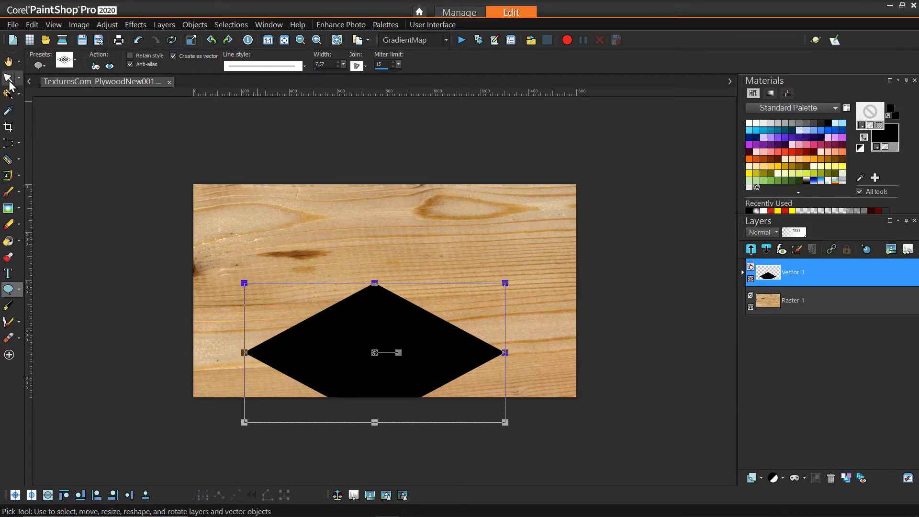
- Centre the diamond and turn the New Path layer's solid fill into an outline
left_click(280, 67)
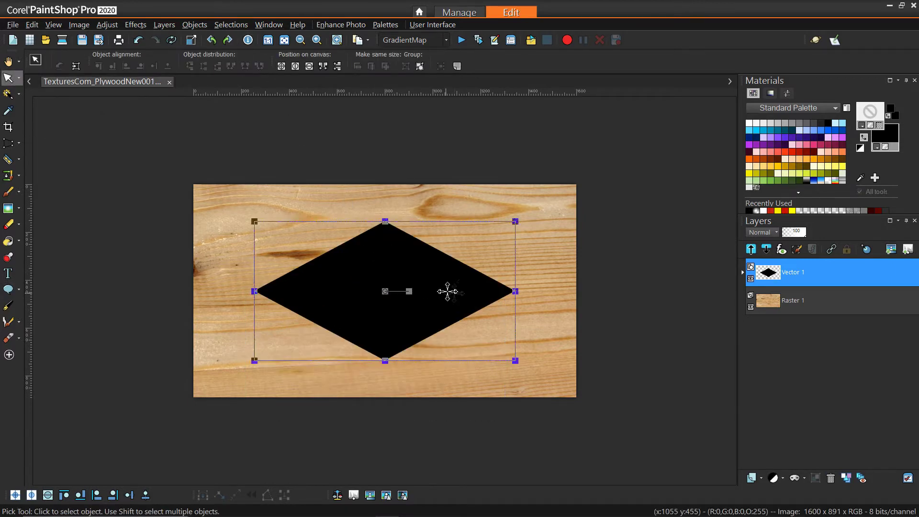
left_click(744, 273)
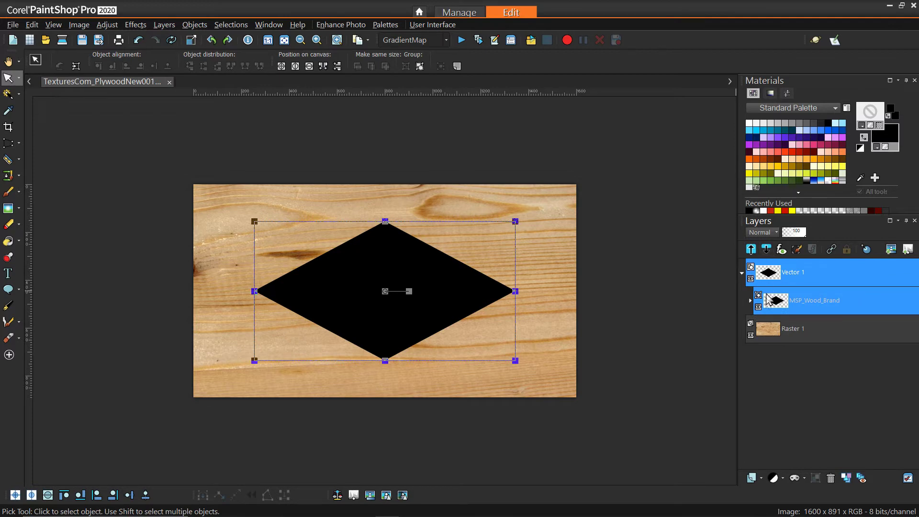
left_click(750, 301)
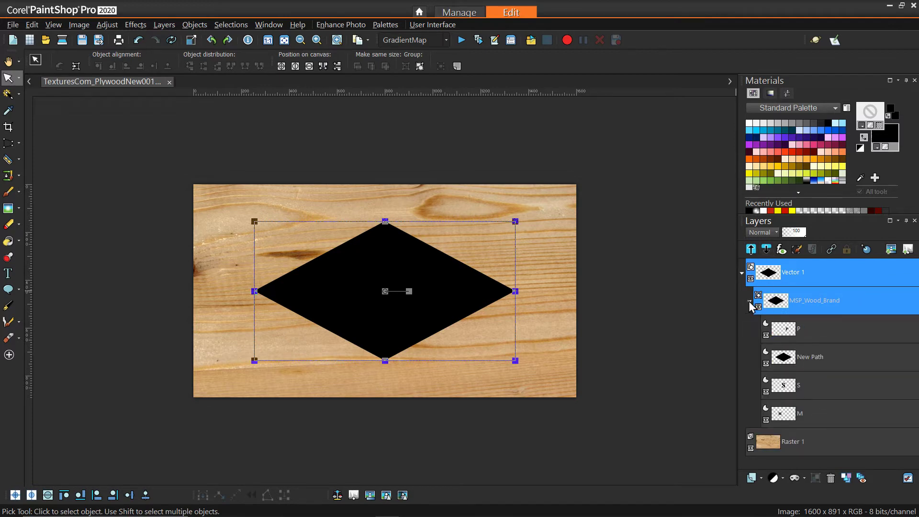
left_click(820, 357)
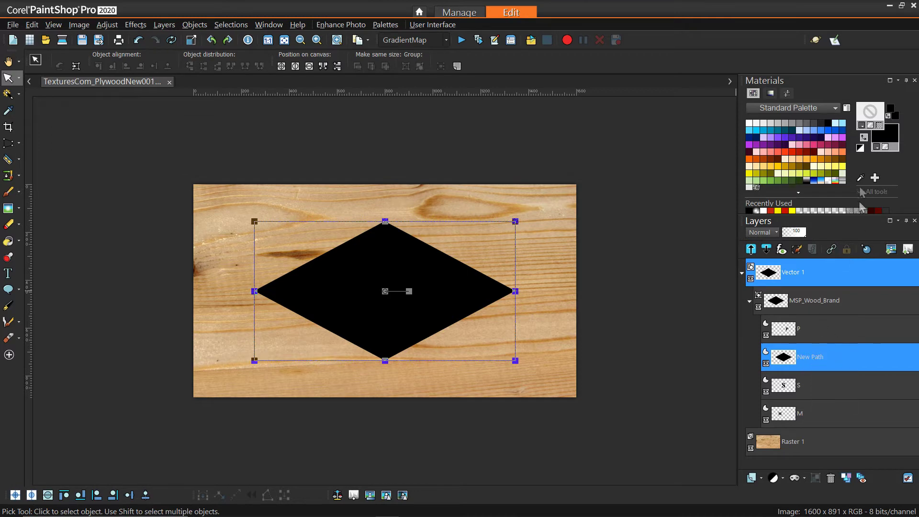
left_click(864, 138)
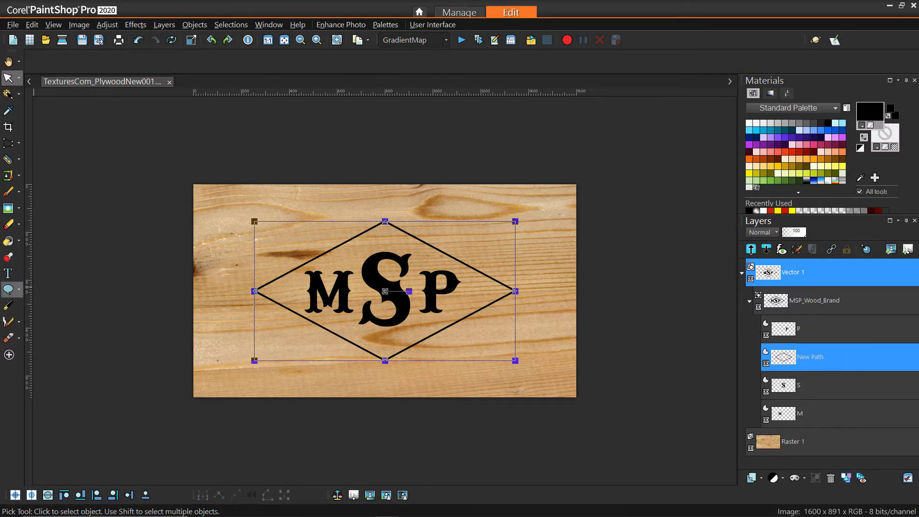
- Thicken the diamond outline's stroke width to about 22.7 and collapse the Vector 1 group
left_click(6, 290)
left_click_drag(343, 67, 346, 67)
left_click(811, 357)
left_click(8, 306)
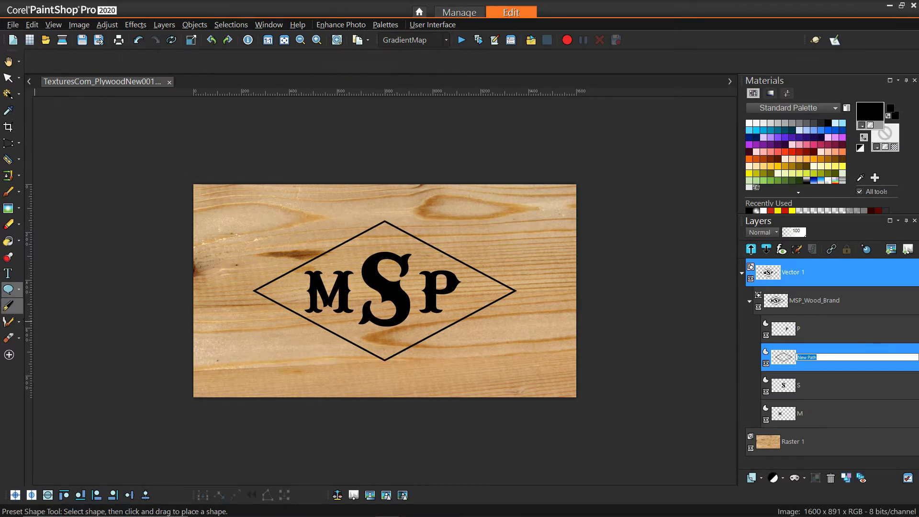
left_click_drag(564, 65, 567, 65)
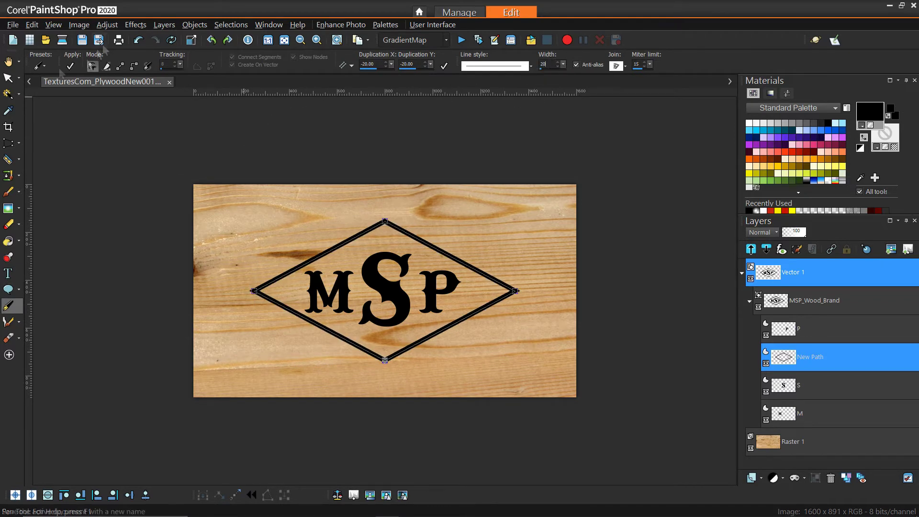
left_click(9, 61)
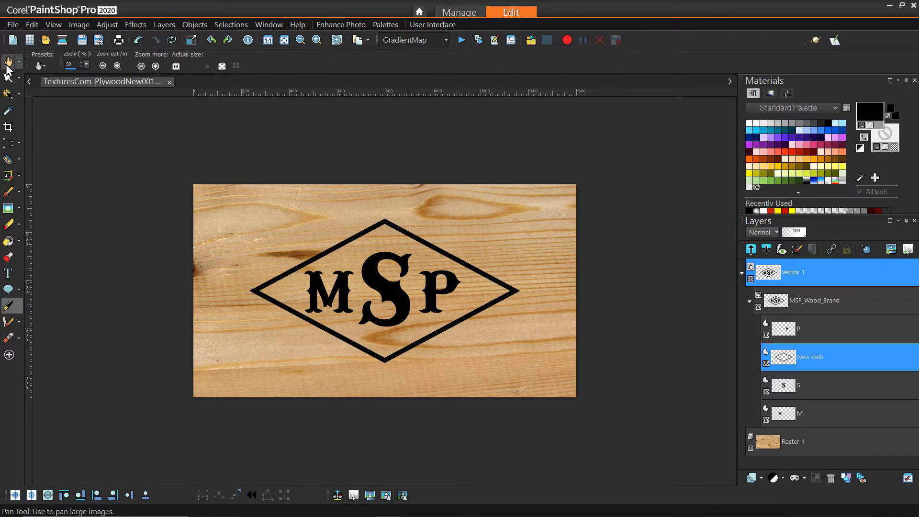
left_click(742, 272)
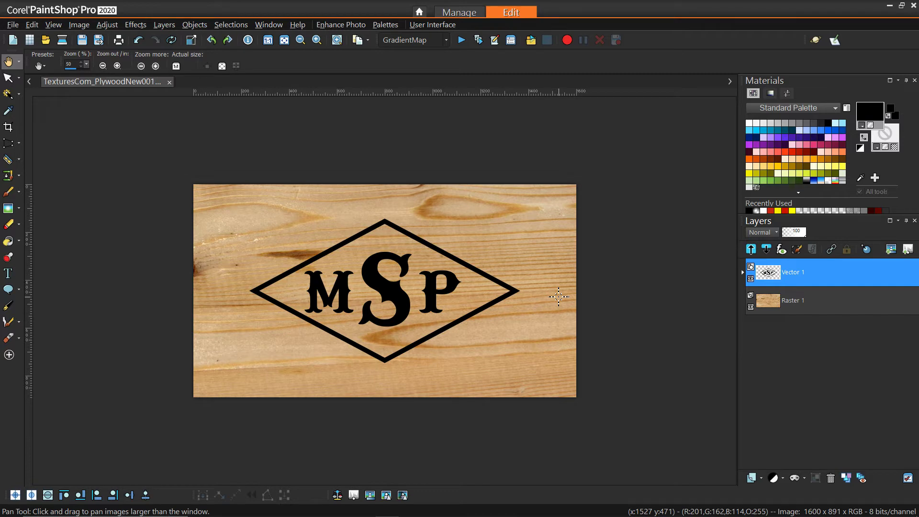
- Duplicate Vector 1 and convert Copy of Vector 1 to a raster layer
right_click(762, 286)
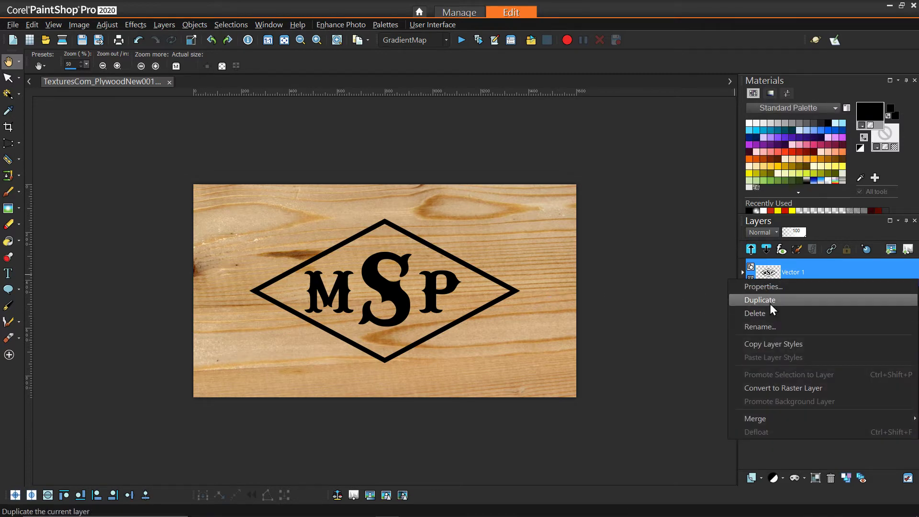
left_click(764, 302)
right_click(780, 277)
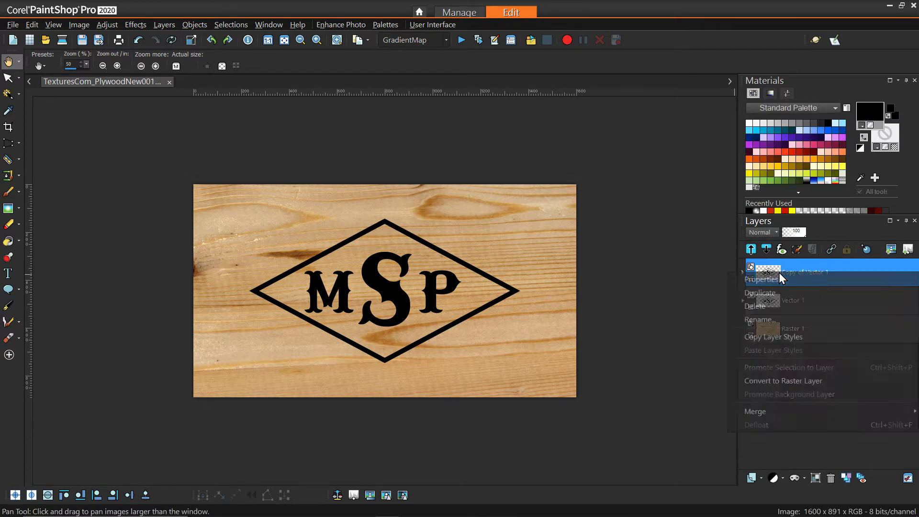
left_click(785, 381)
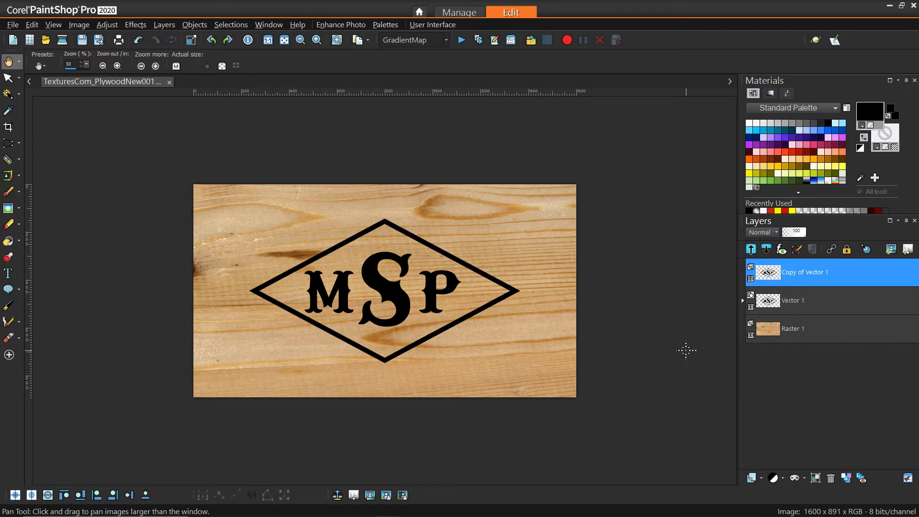
mouse_move(766, 304)
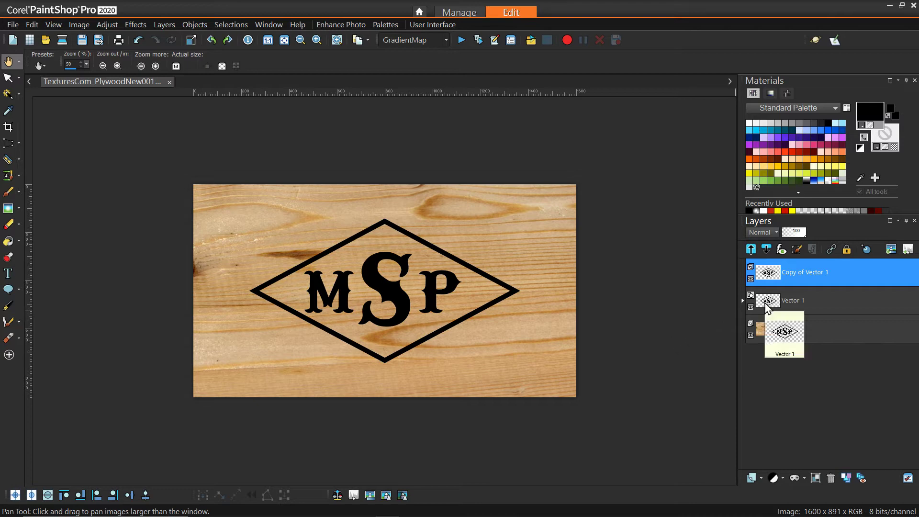
left_click(755, 311)
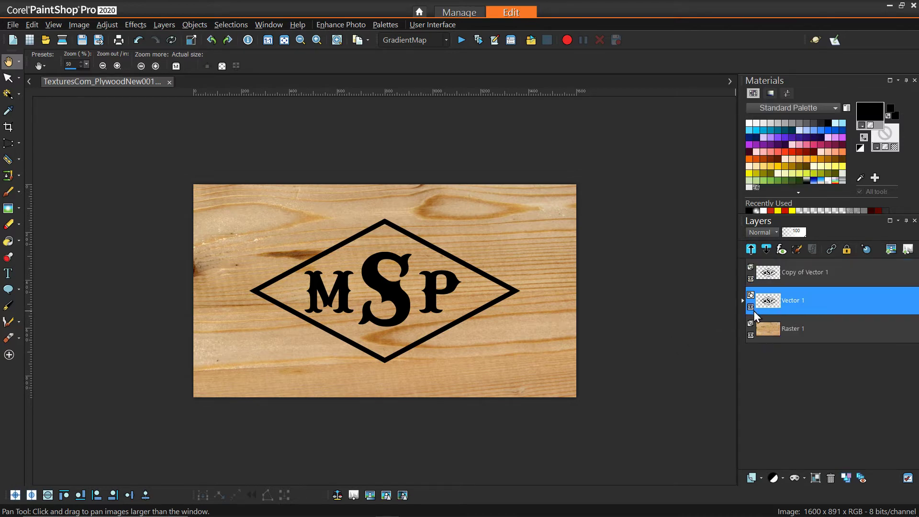
left_click(796, 281)
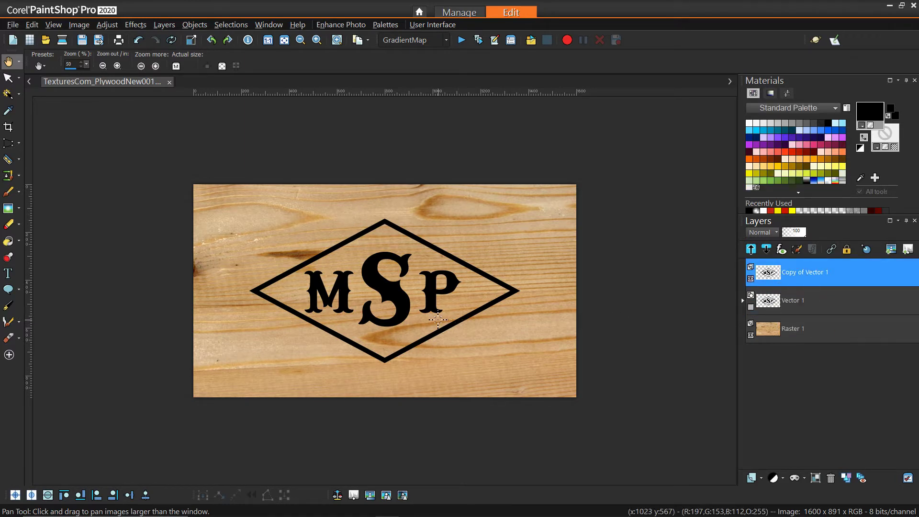
- Skew and reshape the copied monogram's corners to give it a gentle perspective
left_click(8, 77)
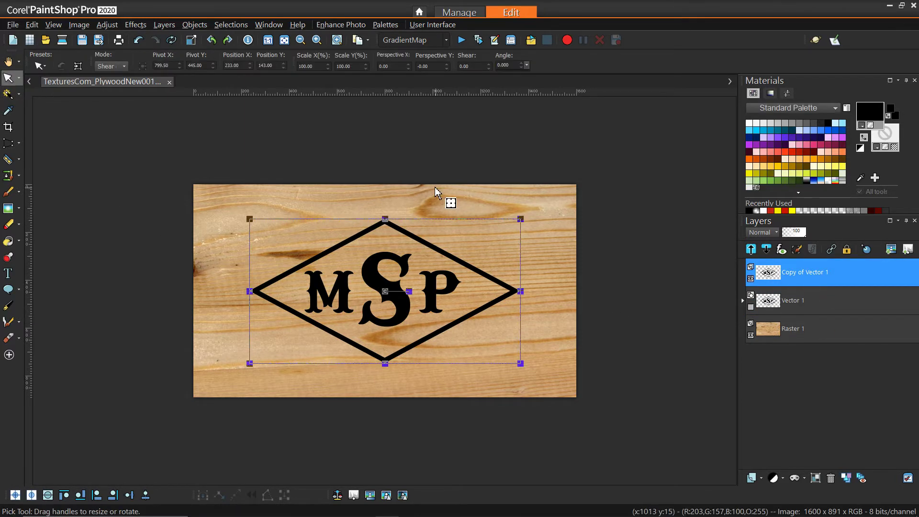
left_click_drag(524, 220, 521, 193)
left_click_drag(522, 357, 526, 363)
left_click_drag(249, 216, 242, 218)
left_click_drag(520, 193, 522, 209)
left_click_drag(524, 360, 544, 356)
left_click_drag(251, 387, 249, 383)
left_click_drag(243, 219, 240, 218)
left_click_drag(544, 357, 543, 362)
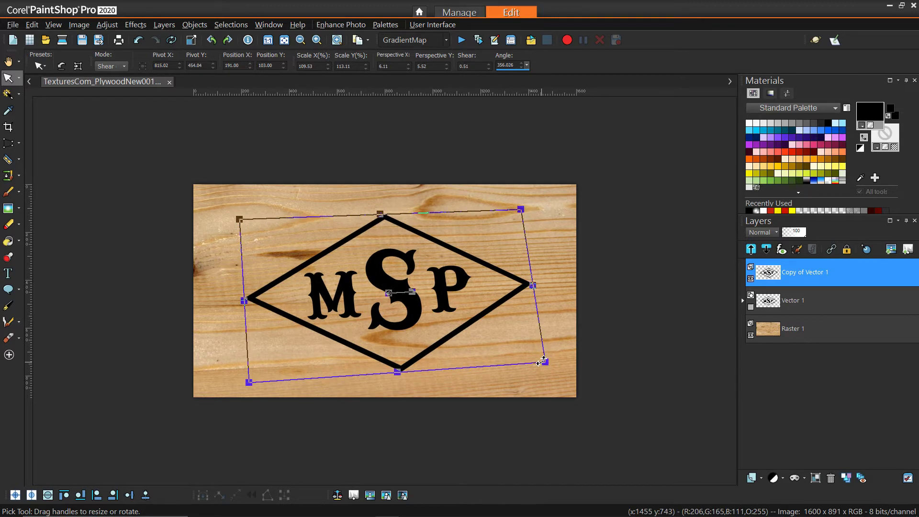
left_click(8, 62)
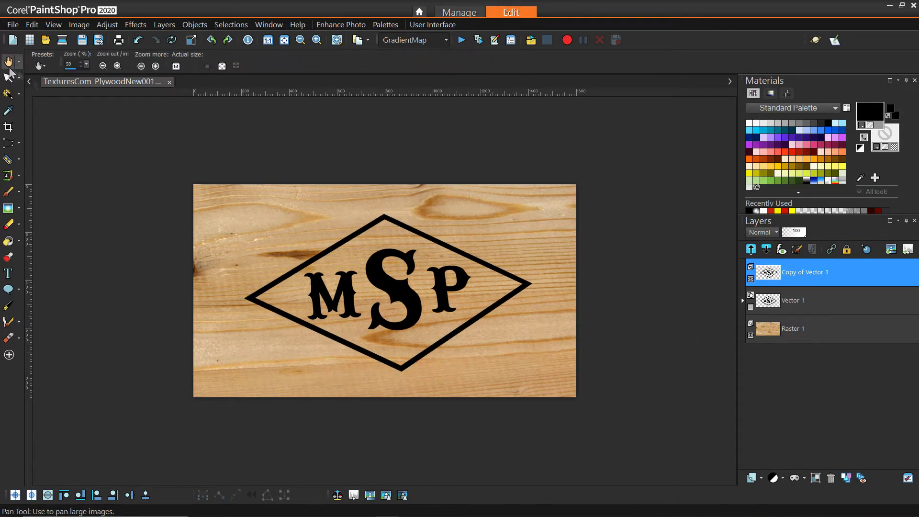
- Scale, reposition and slightly rotate the monogram, then fine-tune its shear
left_click(8, 77)
left_click_drag(545, 362, 562, 361)
left_click_drag(251, 376, 253, 378)
mouse_move(396, 292)
left_mouse_down()
mouse_move(410, 299)
mouse_move(393, 289)
left_mouse_up()
key("a")
key("k")
left_click_drag(243, 218, 246, 218)
key("a")
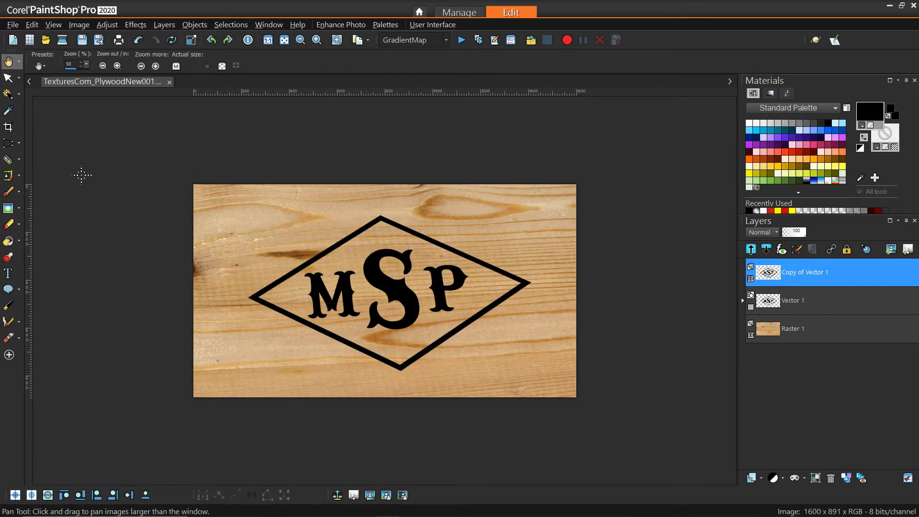
left_click(8, 77)
left_click_drag(243, 219, 236, 223)
mouse_move(254, 379)
left_mouse_down()
mouse_move(263, 377)
mouse_move(251, 375)
left_mouse_up()
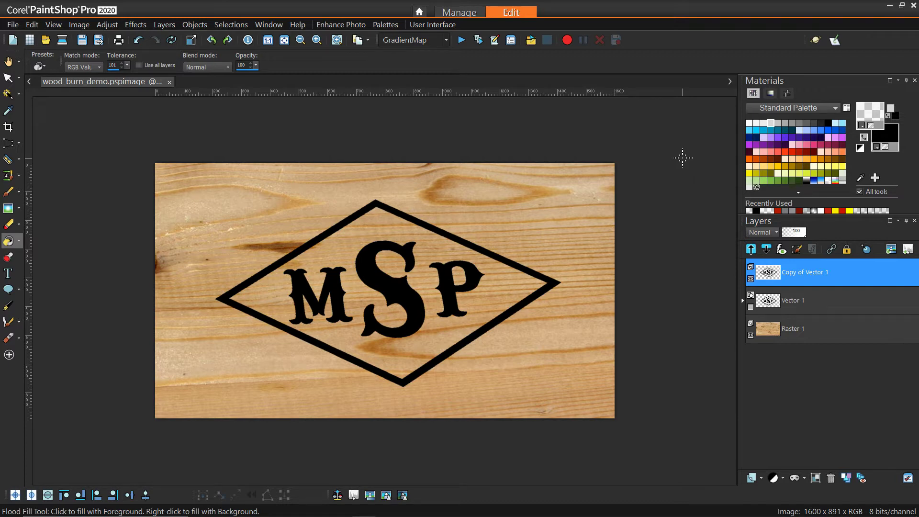
mouse_move(806, 276)
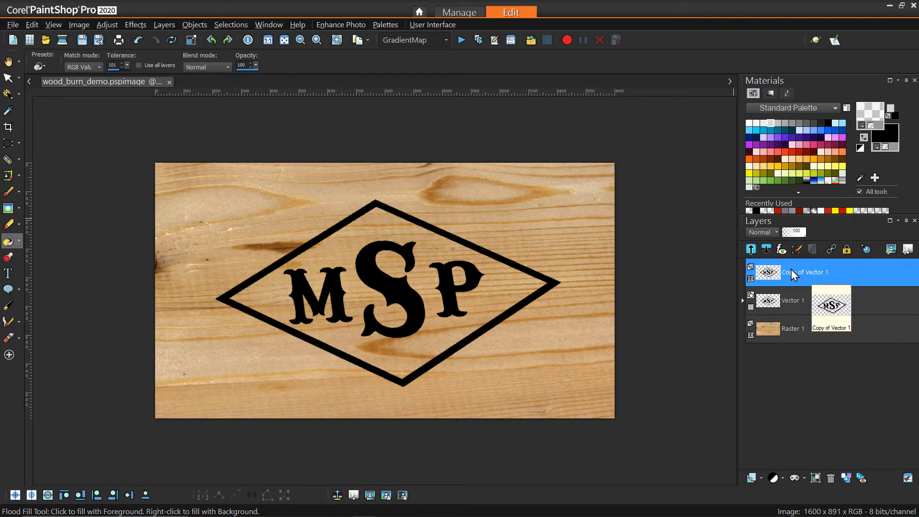
- Rename the Copy of Vector 1 layer to Logo
right_click(795, 275)
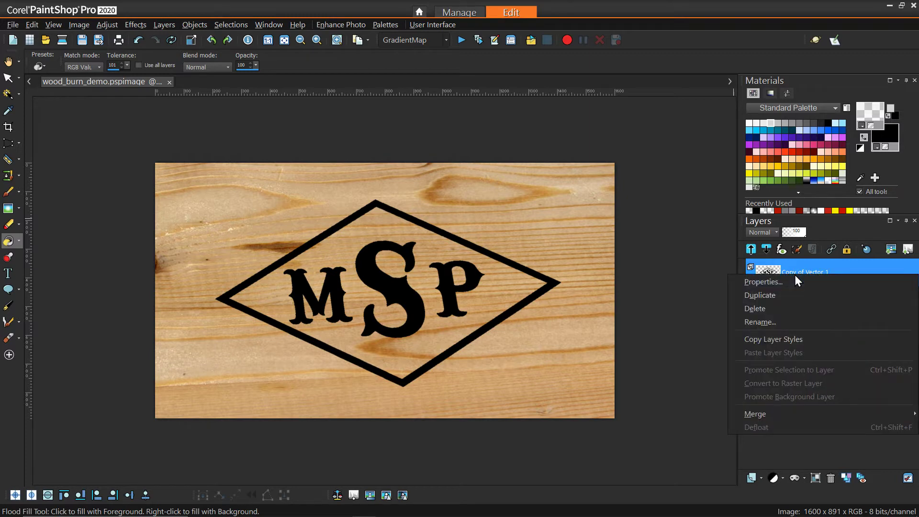
left_click(792, 322)
type("Logo")
key("Return")
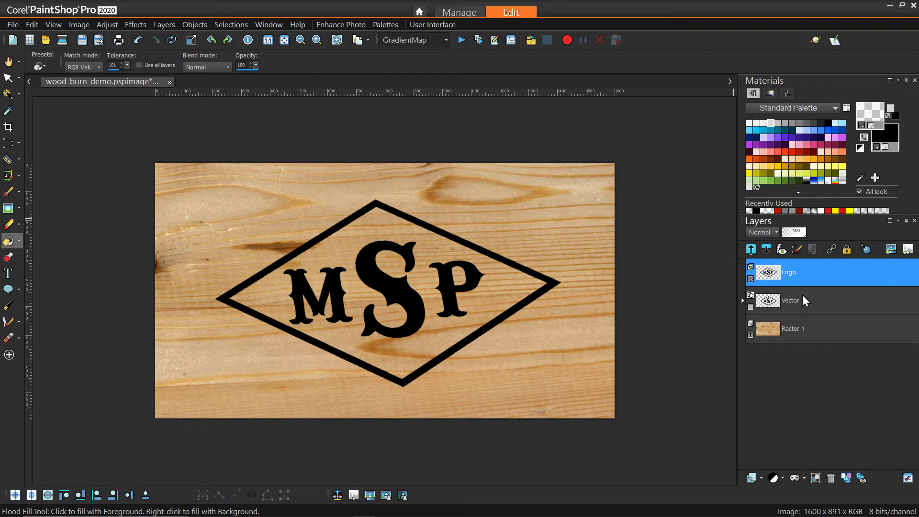
- Duplicate Logo, rename the copy Burn1, and move Logo above Burn1
right_click(786, 279)
key("Escape")
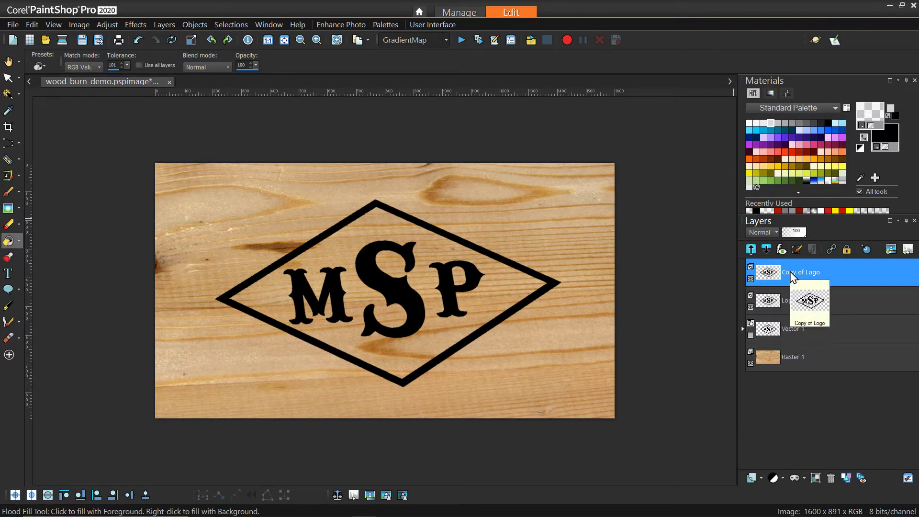
right_click(791, 273)
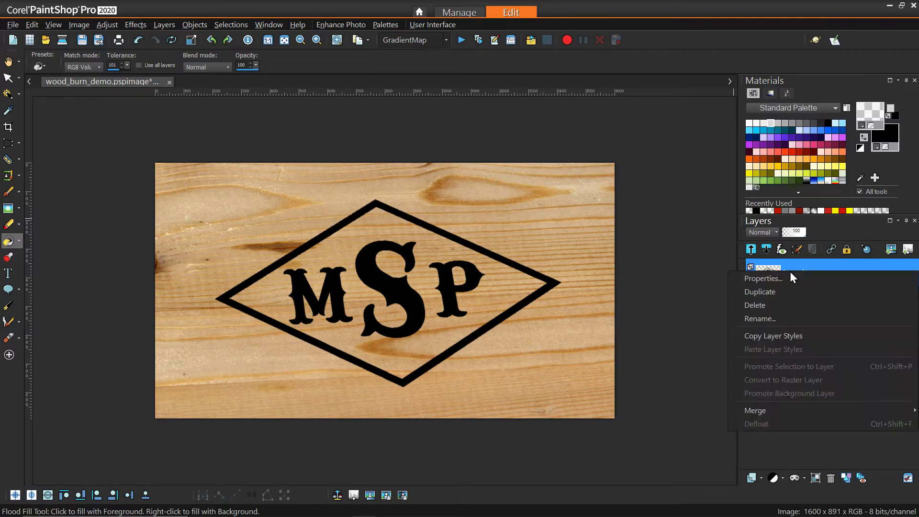
left_click(789, 319)
type("Burn1")
key("Return")
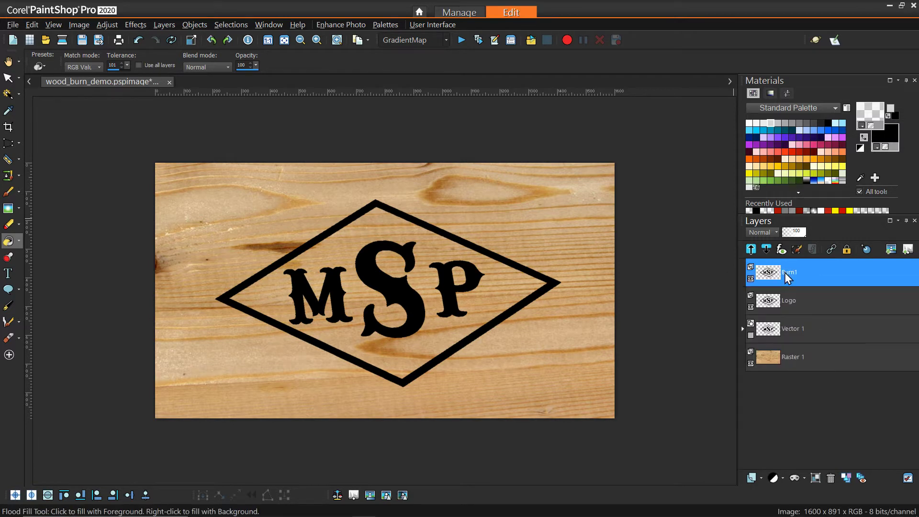
left_click_drag(793, 306, 806, 286)
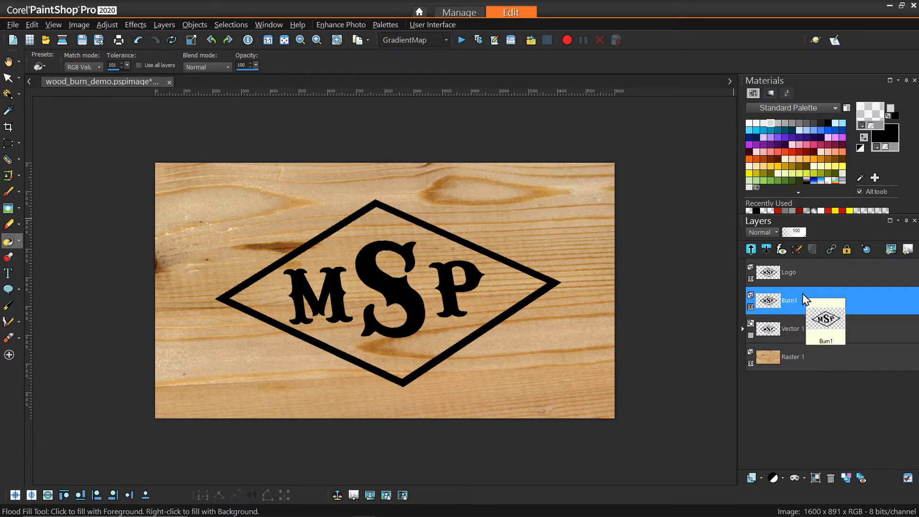
- Apply a radius-12 Gaussian Blur to the Burn1 layer
left_click(102, 22)
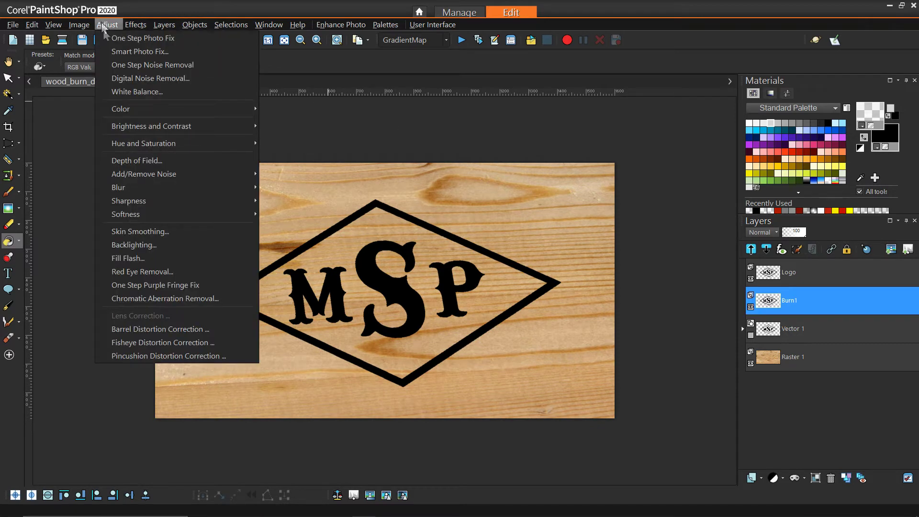
mouse_move(138, 187)
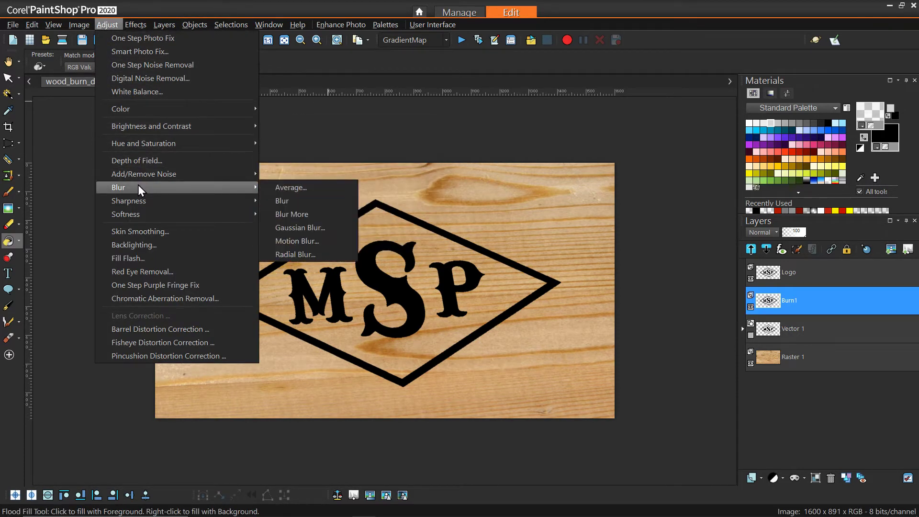
left_click(304, 229)
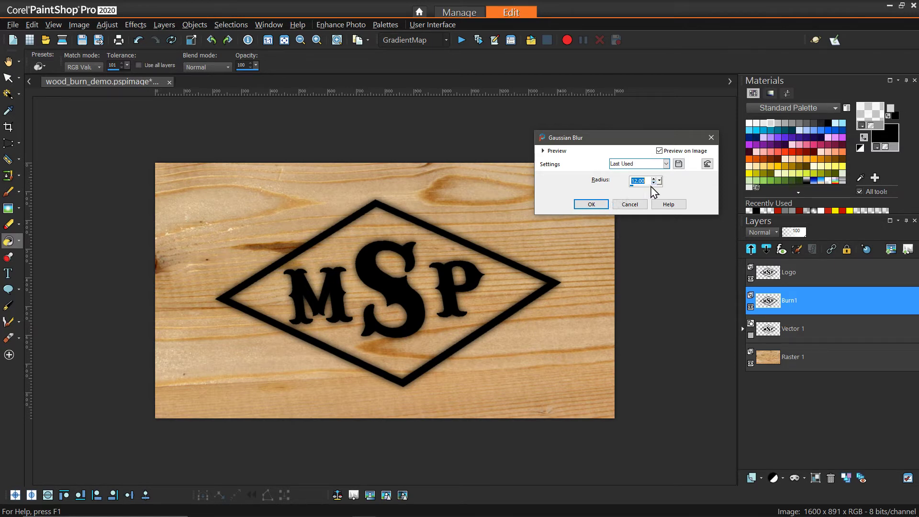
left_click(588, 204)
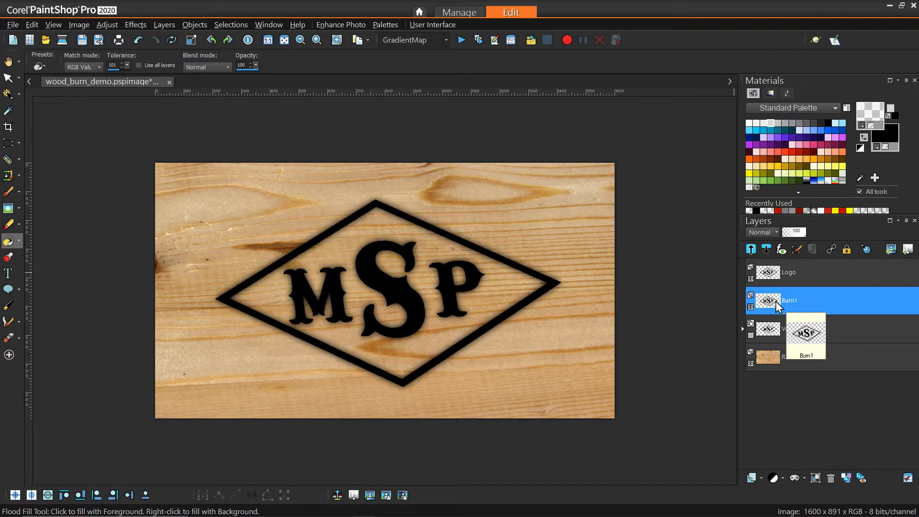
- Set Burn1 to Burn blending, duplicate it, and lower the copy's opacity to 55%
left_click(777, 232)
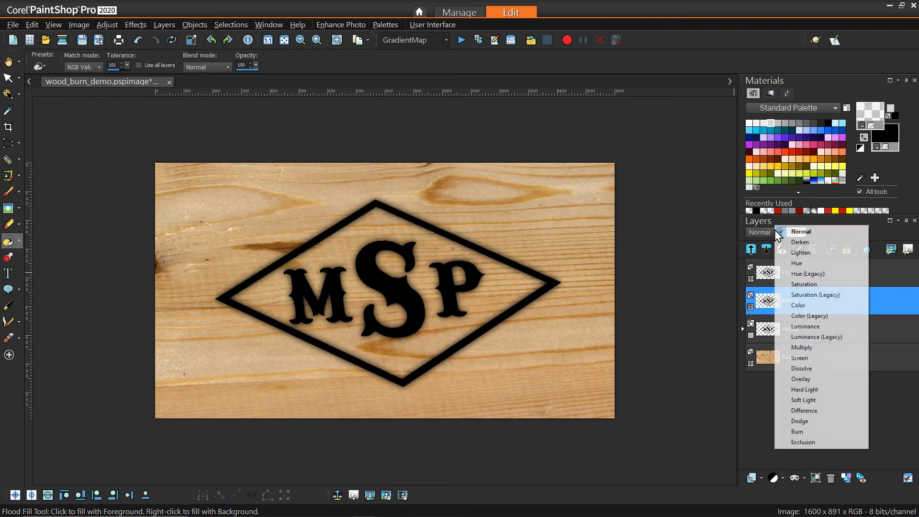
left_click(803, 431)
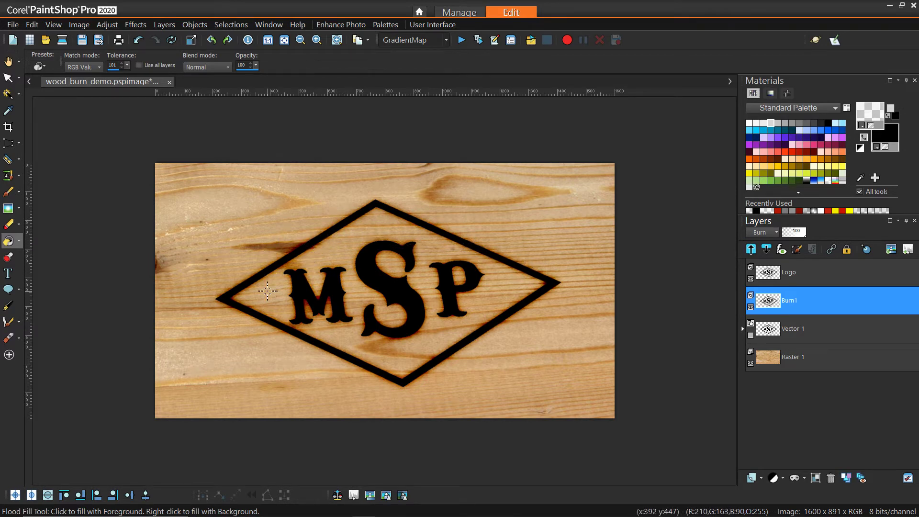
right_click(788, 300)
left_click(786, 320)
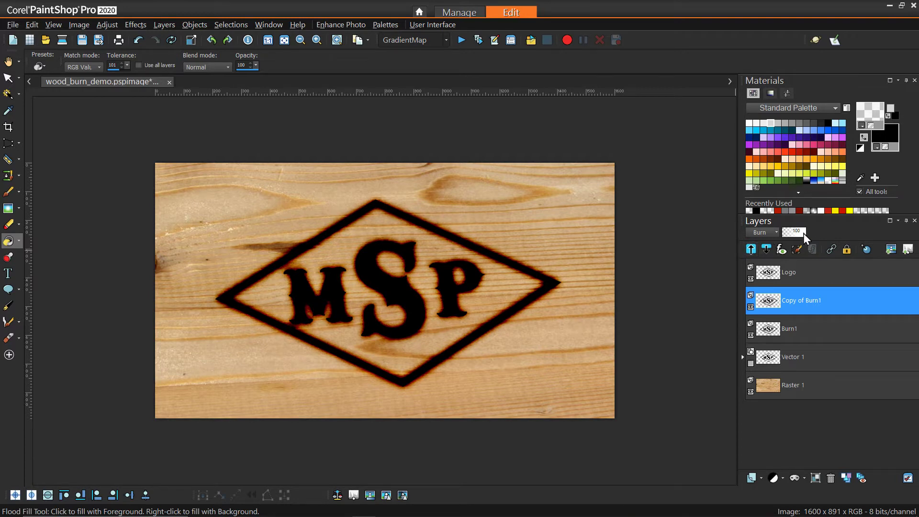
left_click_drag(803, 233, 796, 234)
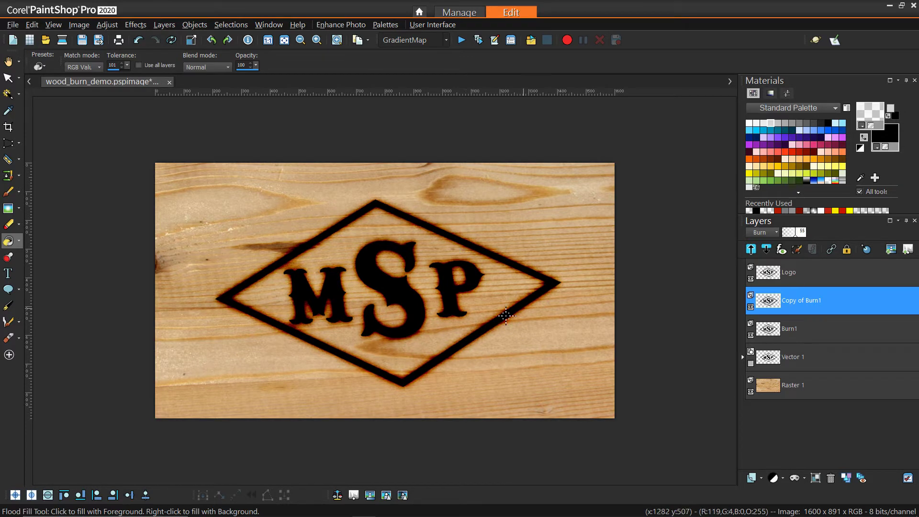
left_click(791, 234)
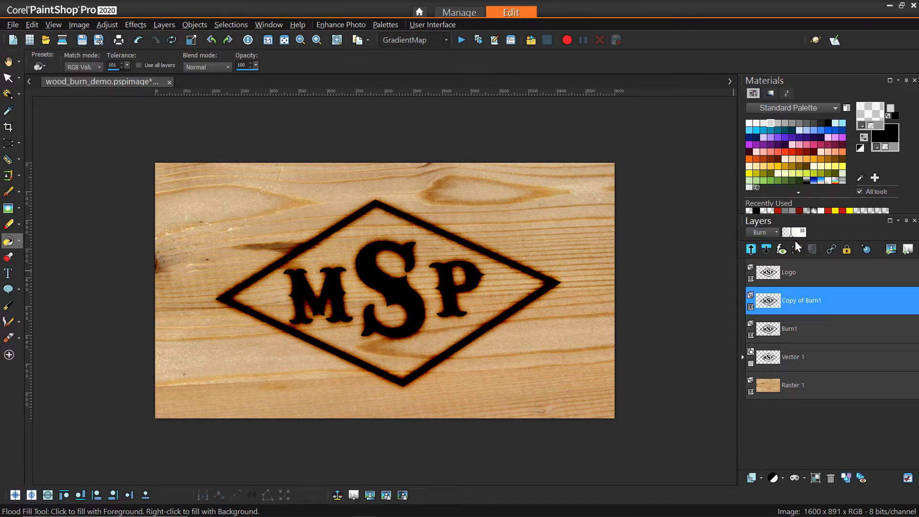
- Magic-wand the empty area around the MSP diamond, hide it with a Logo layer mask, and deselect
left_click(803, 278)
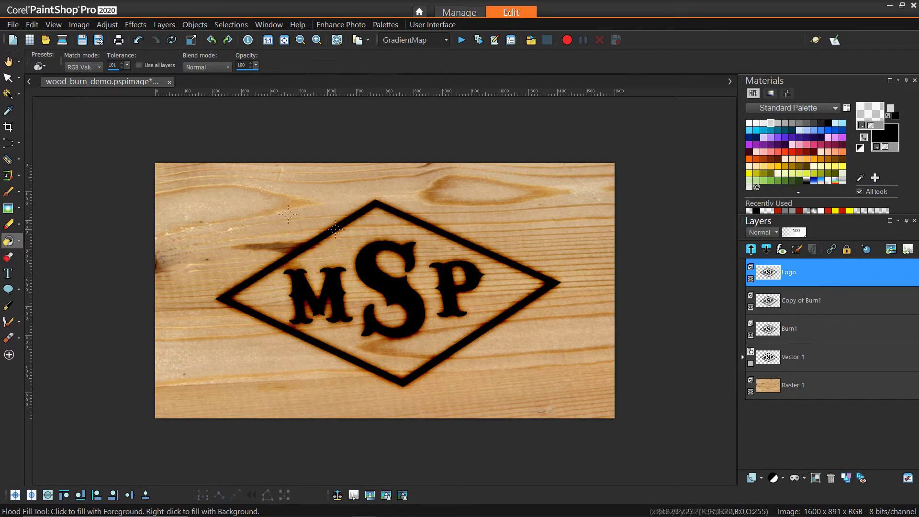
left_click(8, 93)
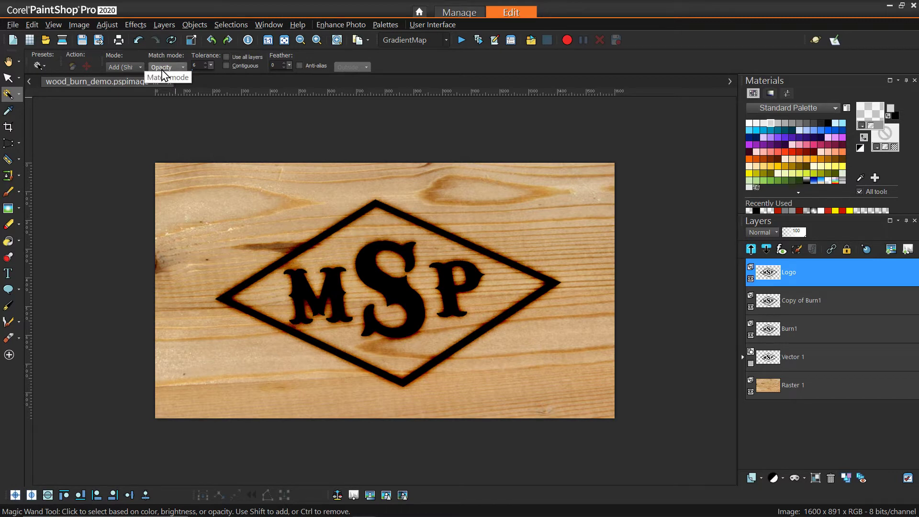
left_click(227, 185)
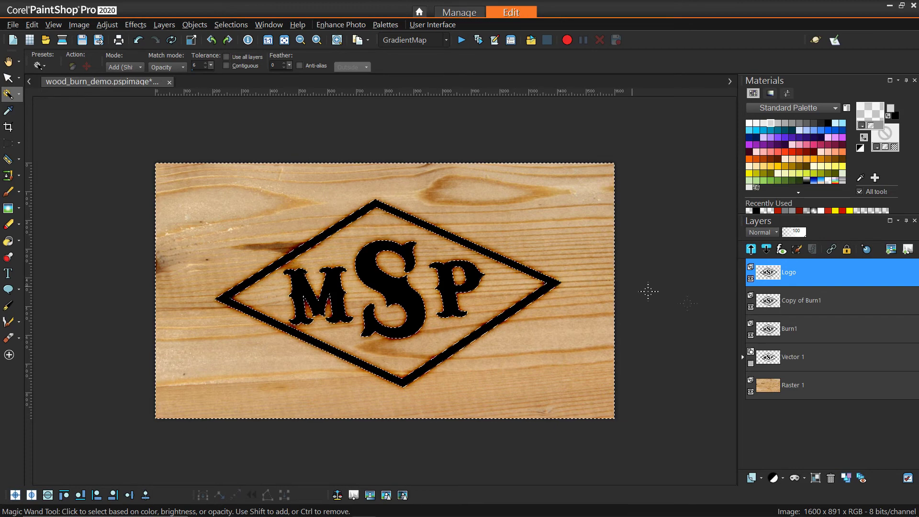
left_click(805, 478)
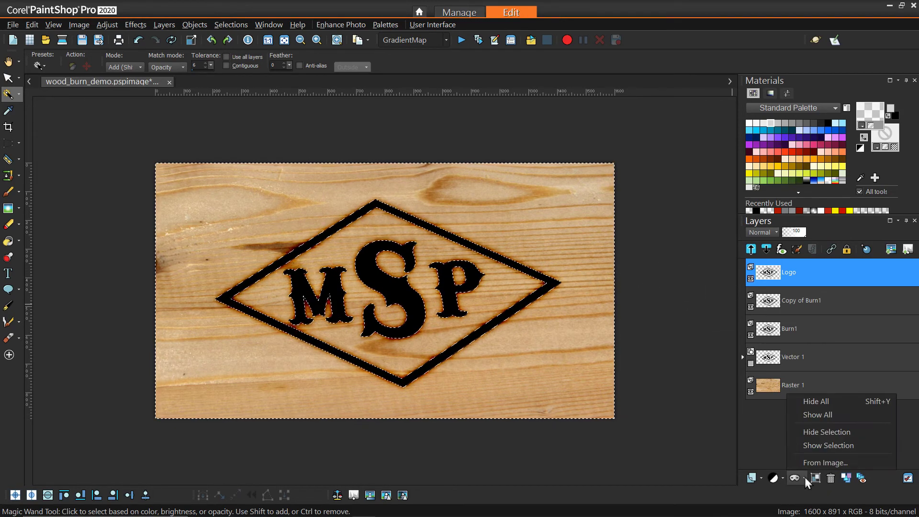
left_click(804, 431)
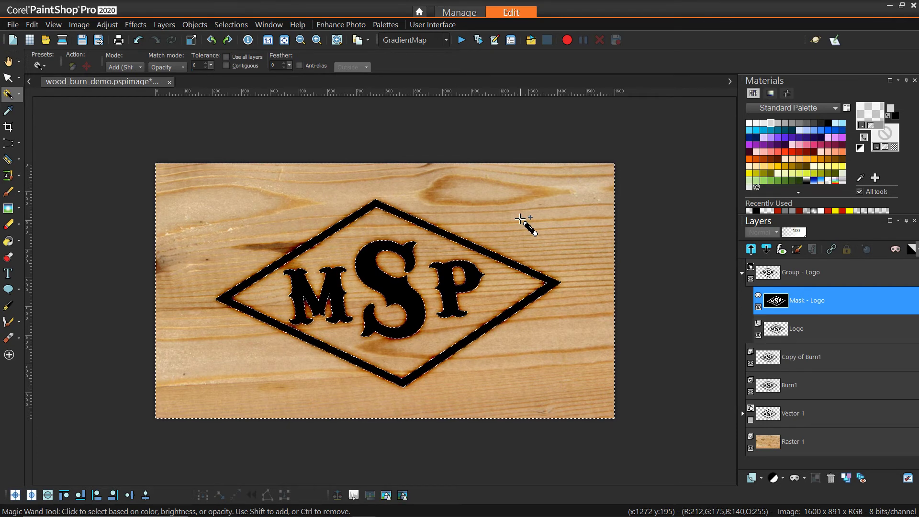
key("ctrl+d")
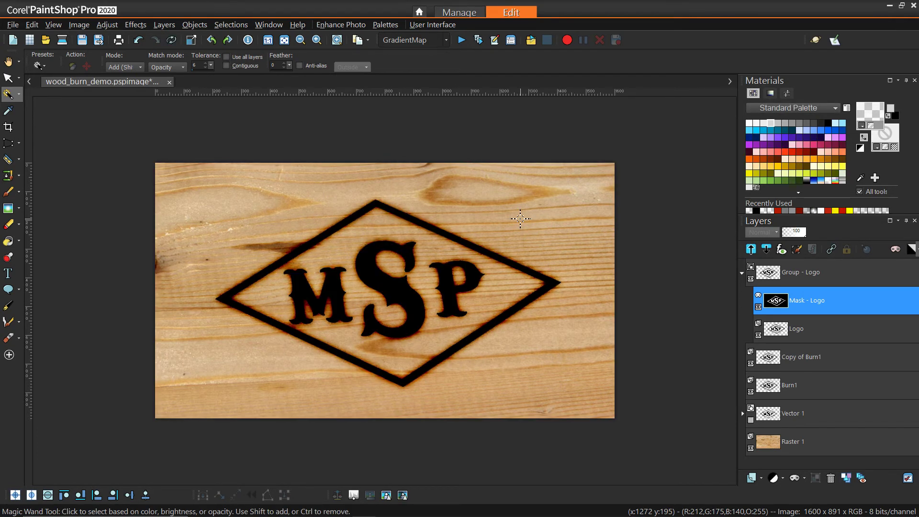
- Duplicate the Raster 1 wood layer and move the copy into Group - Logo above Logo
left_click(794, 316)
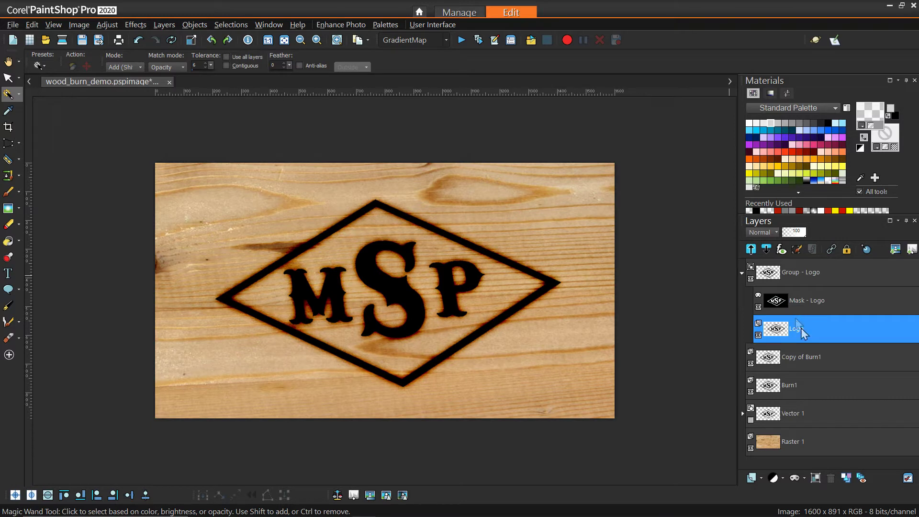
left_click(792, 444)
right_click(792, 444)
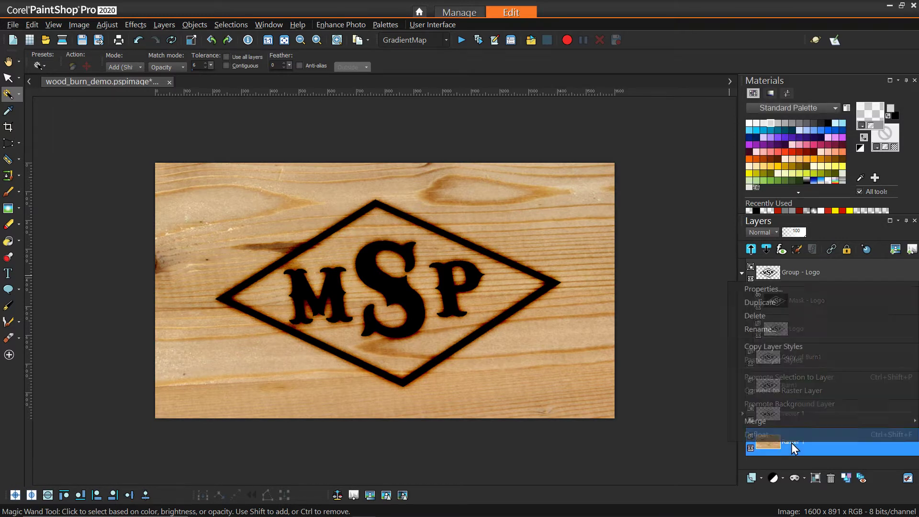
left_click(774, 301)
left_click_drag(799, 442, 799, 319)
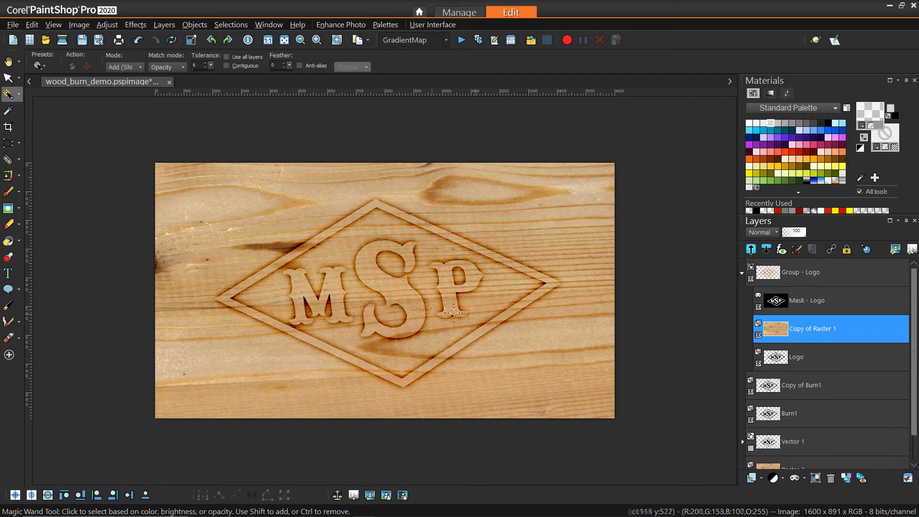
- Nudge Copy of Raster 1 down with the Pick tool until Position Y reads 6.00
left_click(9, 78)
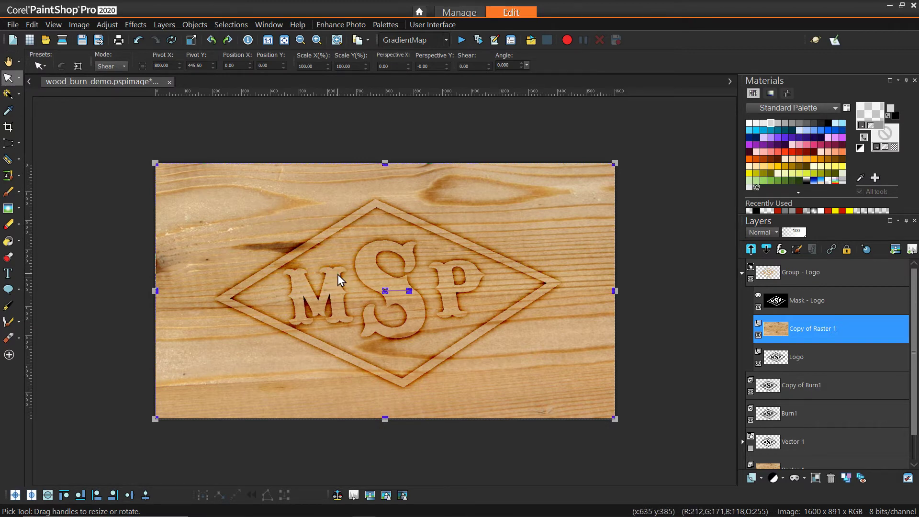
scroll(366, 310, "up", 1)
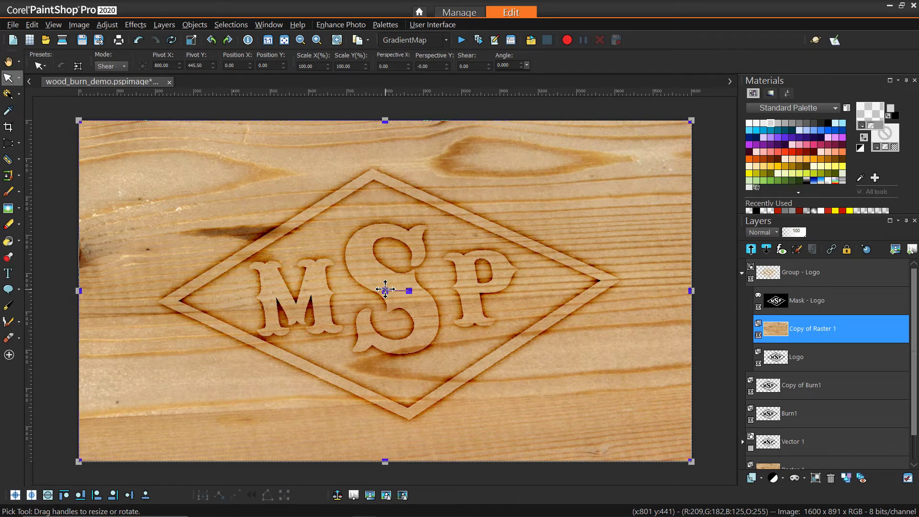
left_click_drag(386, 289, 385, 293)
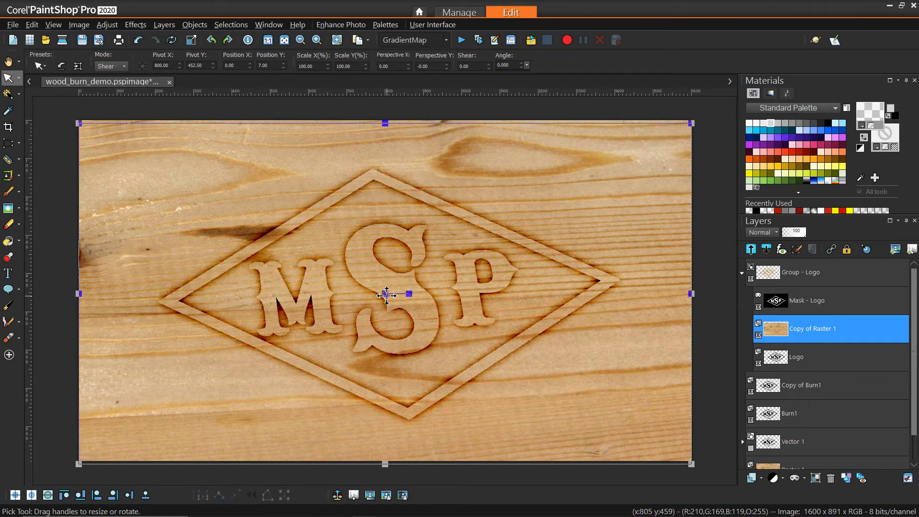
left_click_drag(386, 296, 387, 295)
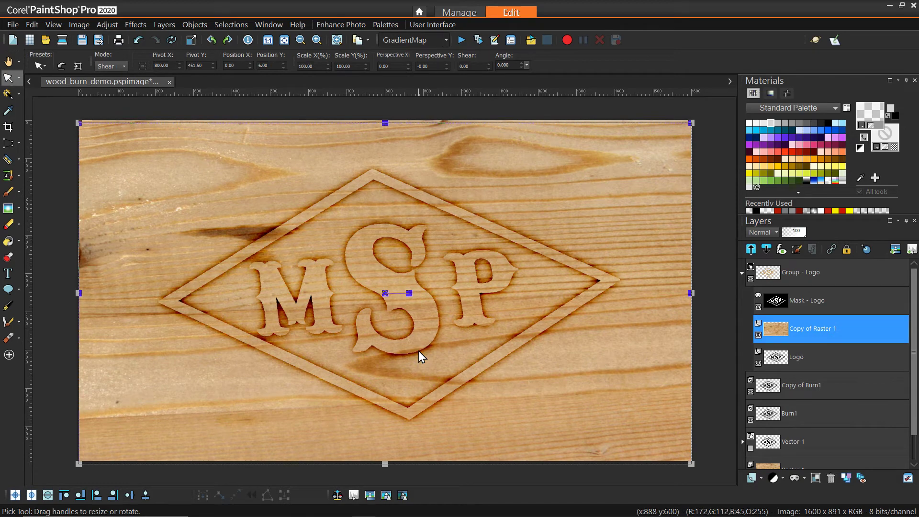
mouse_move(786, 330)
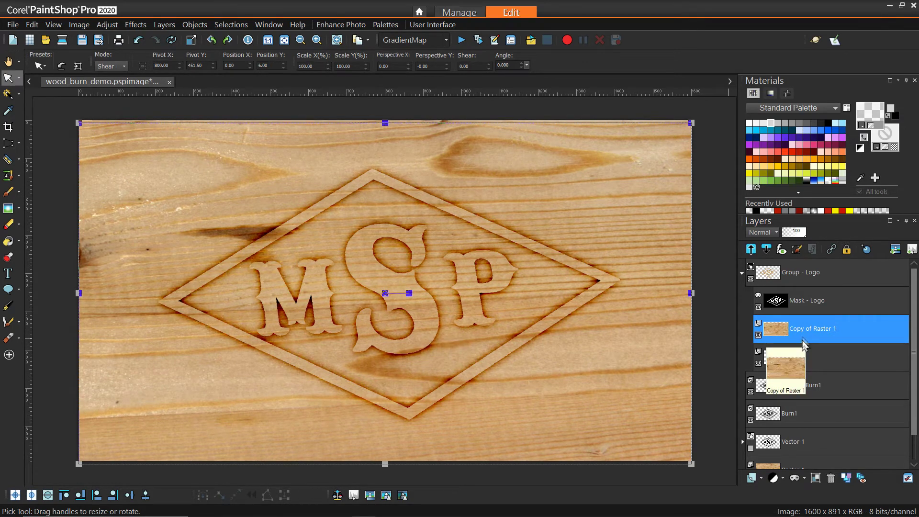
- Duplicate Copy of Raster 1 and hide the new Copy (2) of Raster 1 layer
right_click(786, 330)
left_click(790, 356)
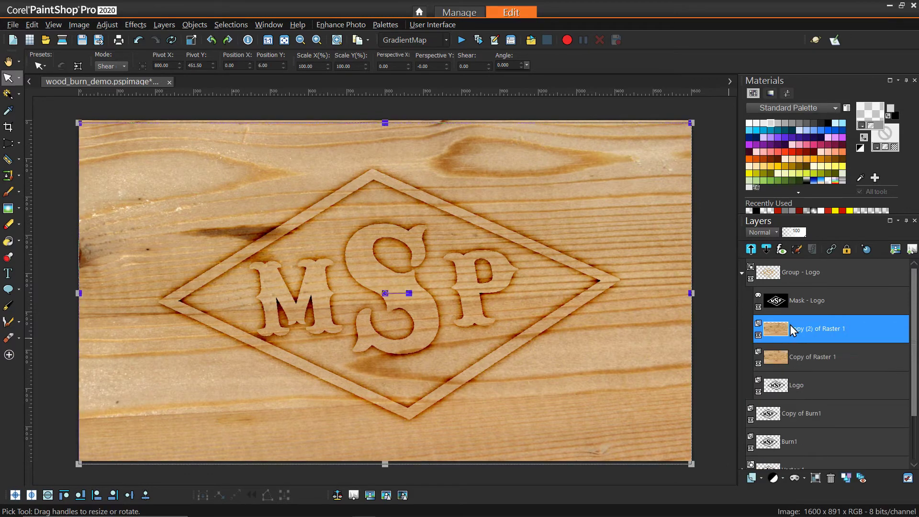
mouse_move(795, 330)
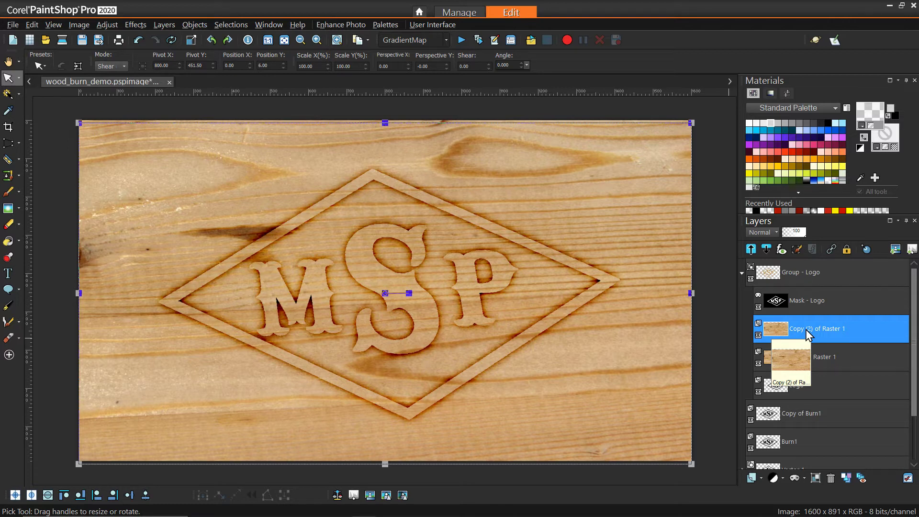
left_click(759, 335)
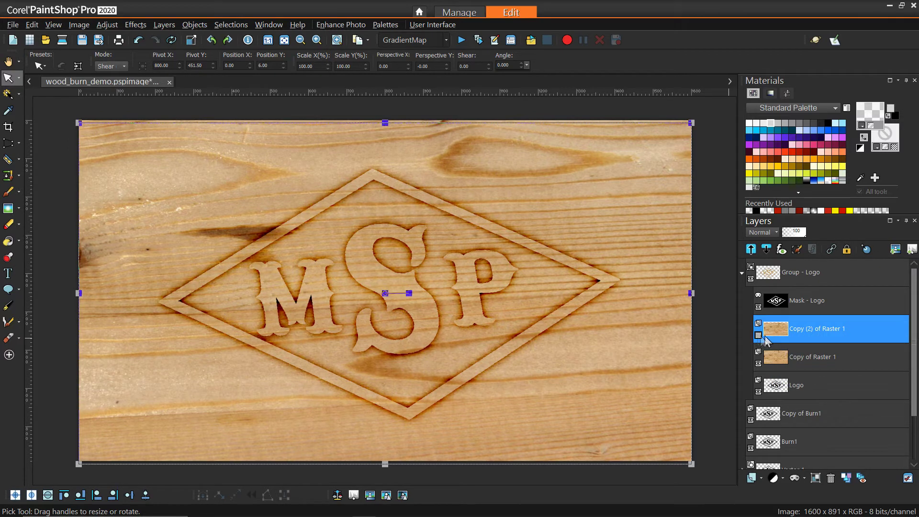
left_click(830, 353)
- Add a Levels adjustment layer with the black point raised to 194, beneath Copy (2)
mouse_move(830, 354)
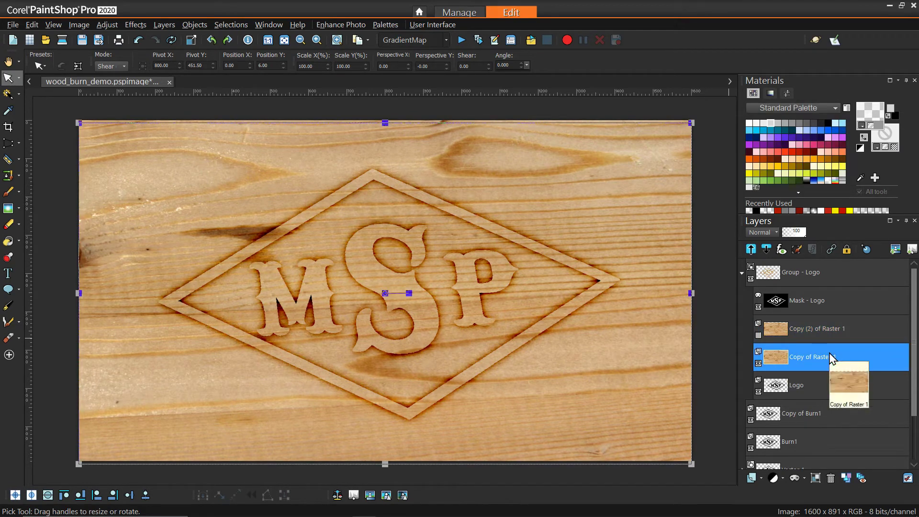
left_click(783, 477)
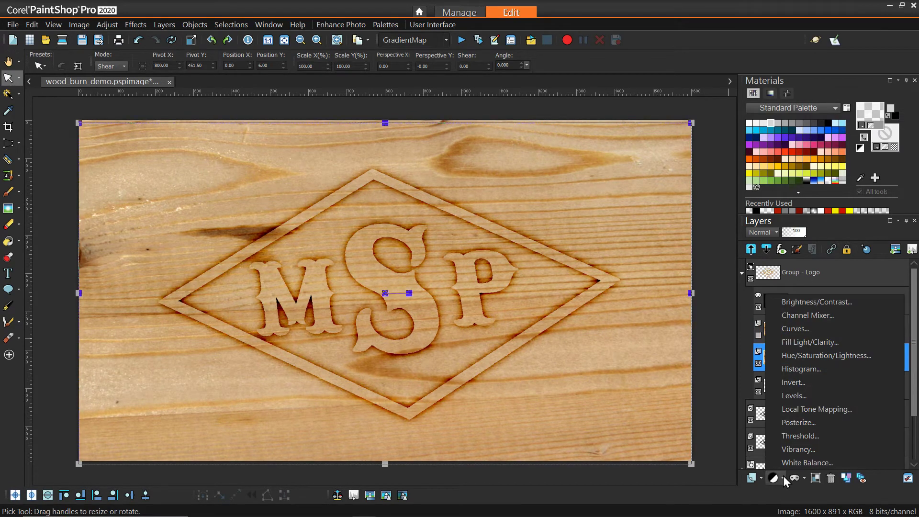
left_click(786, 400)
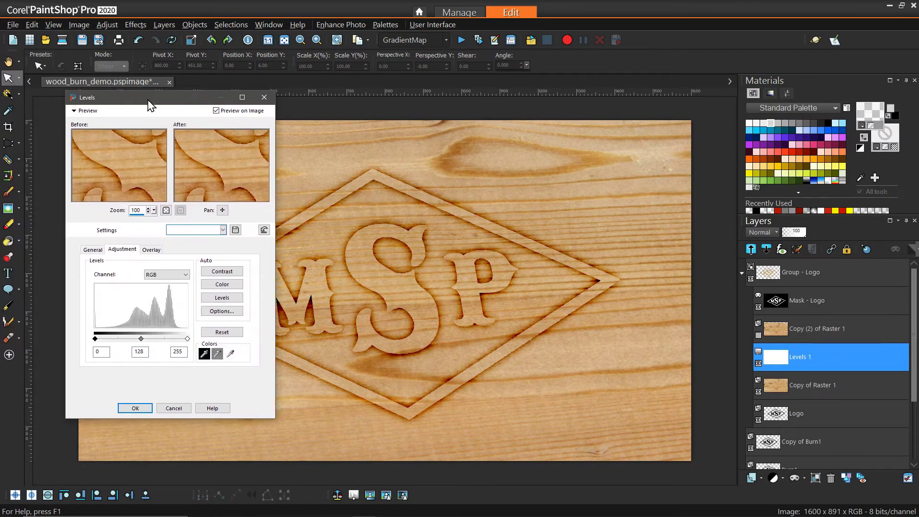
left_click_drag(95, 340, 156, 344)
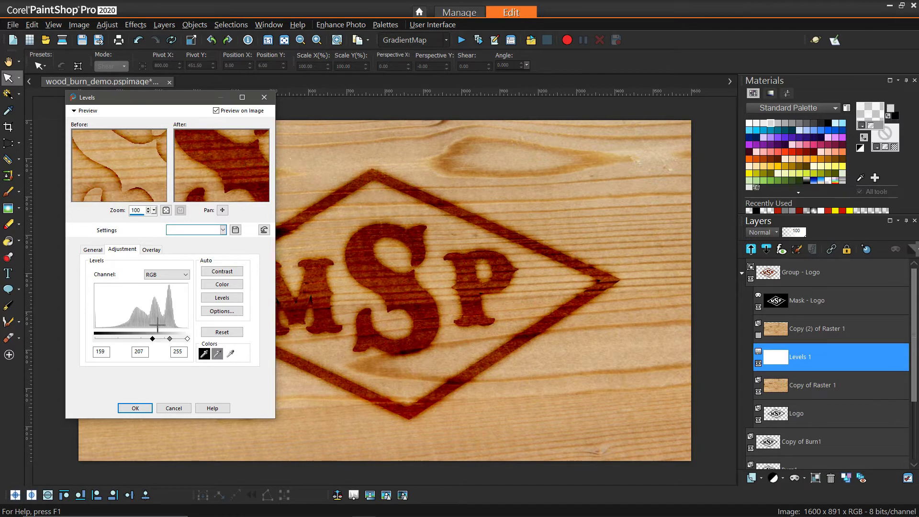
left_click_drag(155, 341, 164, 341)
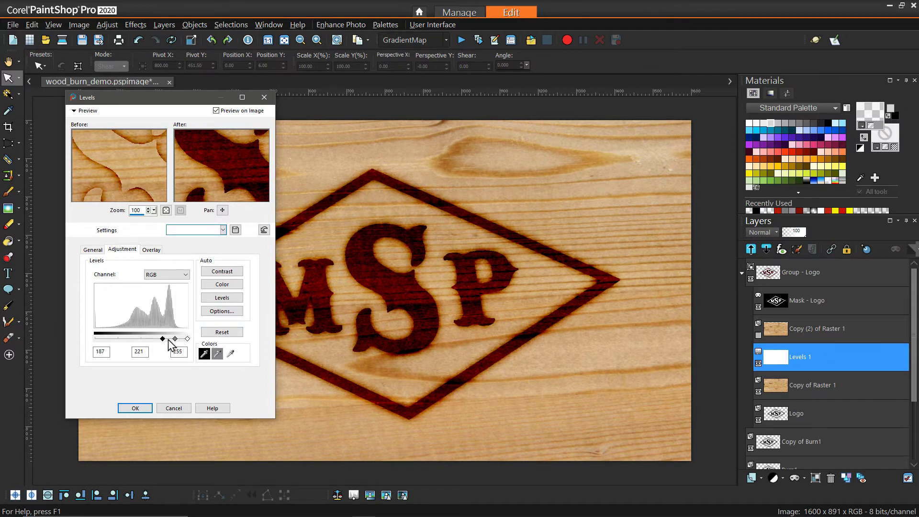
left_click_drag(163, 339, 165, 339)
left_click(135, 408)
left_click_drag(807, 364, 832, 354)
mouse_move(801, 331)
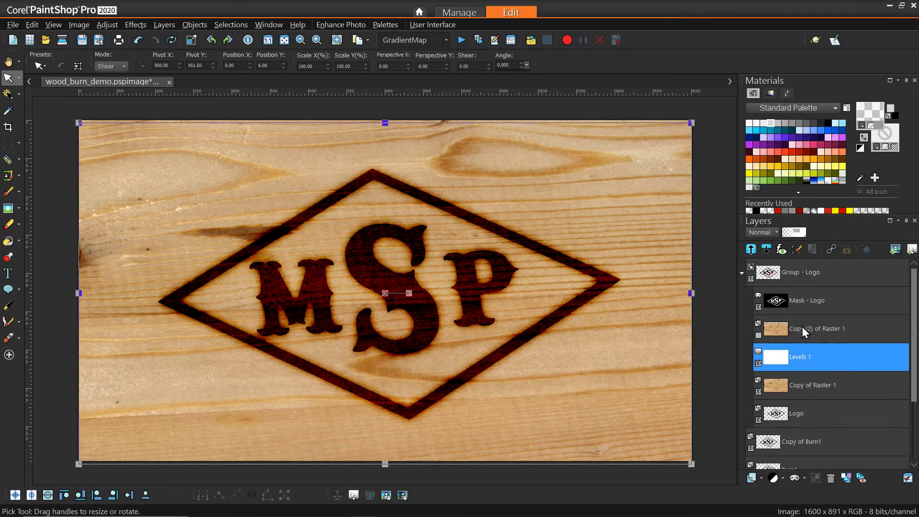
left_click(803, 329)
- Show Copy (2) of Raster 1 again and set its blend mode to Hard Light
left_click(758, 334)
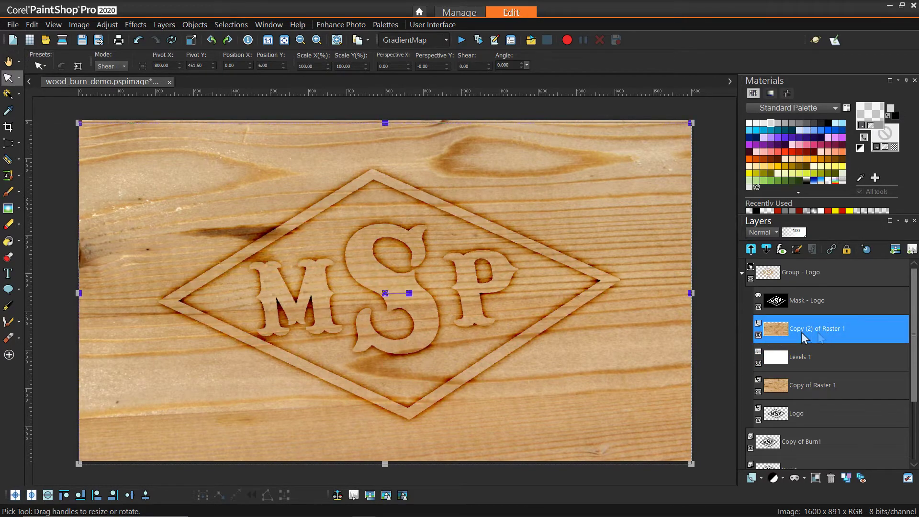
left_click(774, 233)
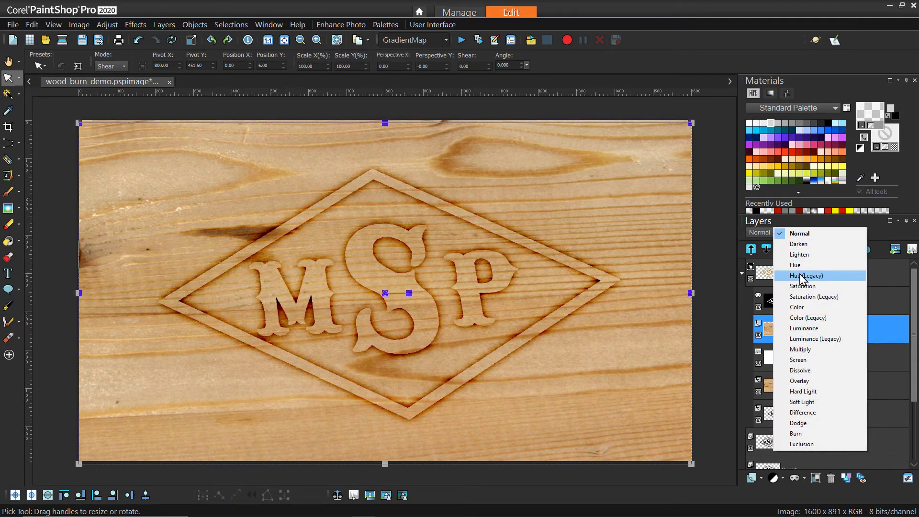
left_click(806, 391)
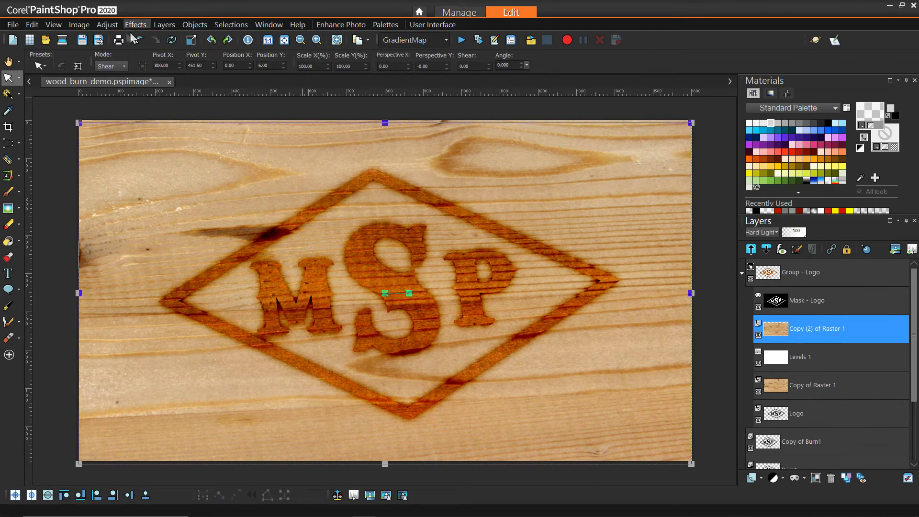
- Adjust Copy (2)'s Levels black point to deepen the red burn, then compare its visibility
left_click(107, 26)
mouse_move(181, 124)
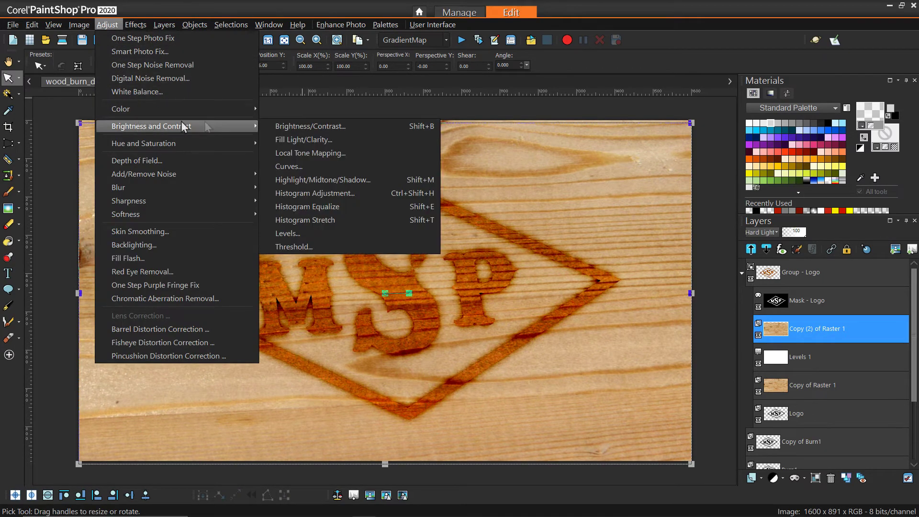
left_click(307, 226)
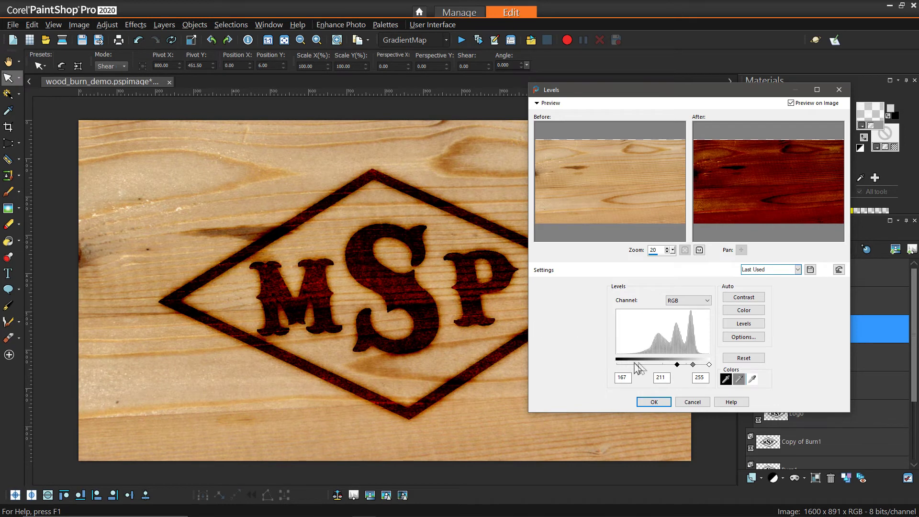
left_click_drag(675, 365, 670, 365)
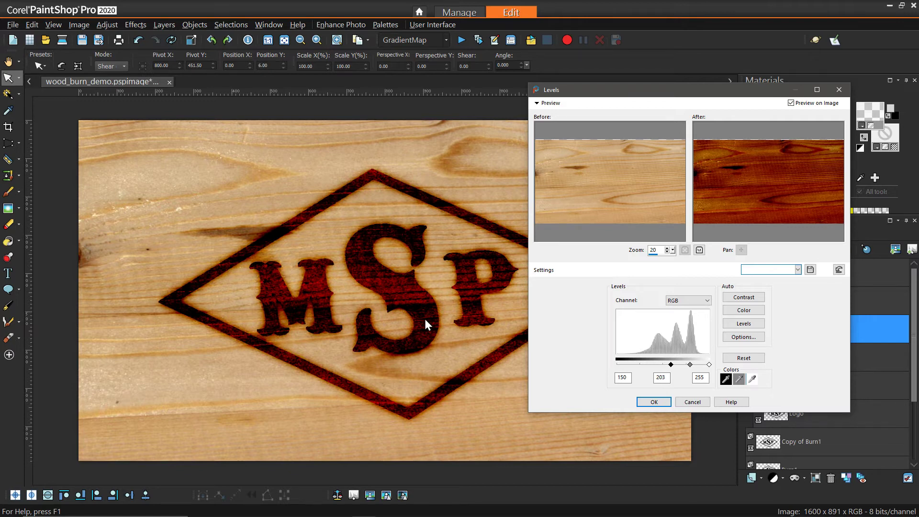
left_click_drag(672, 366, 678, 366)
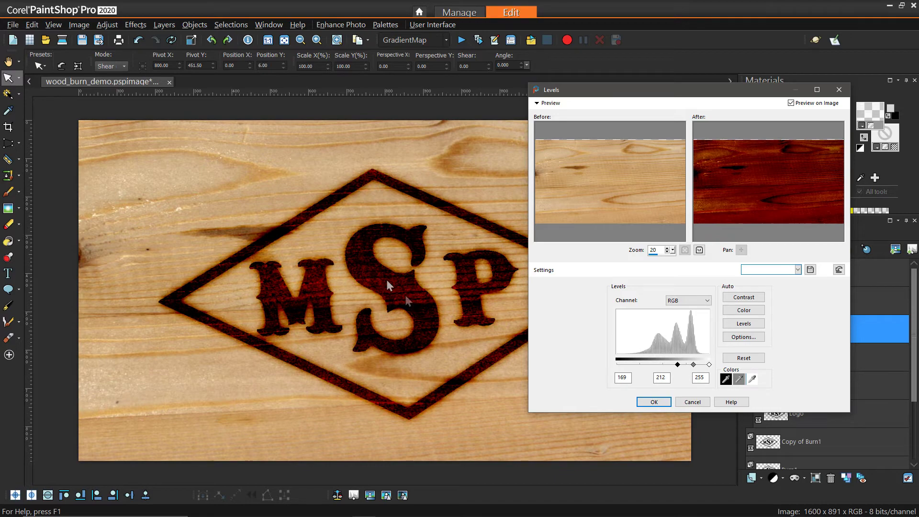
left_click(653, 403)
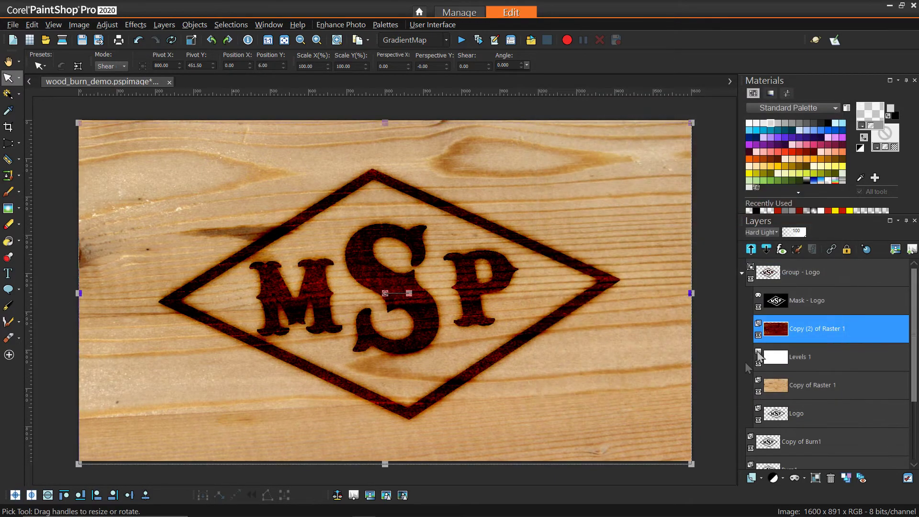
left_click(759, 336)
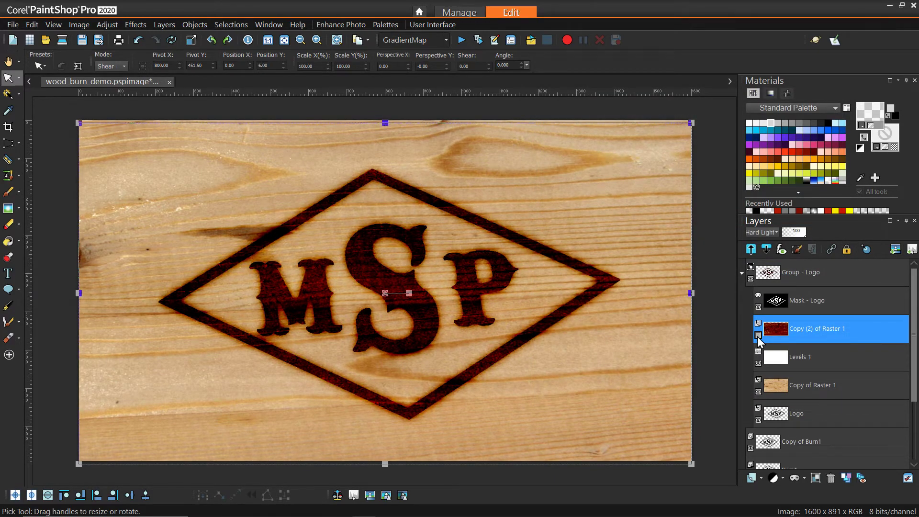
left_click(758, 335)
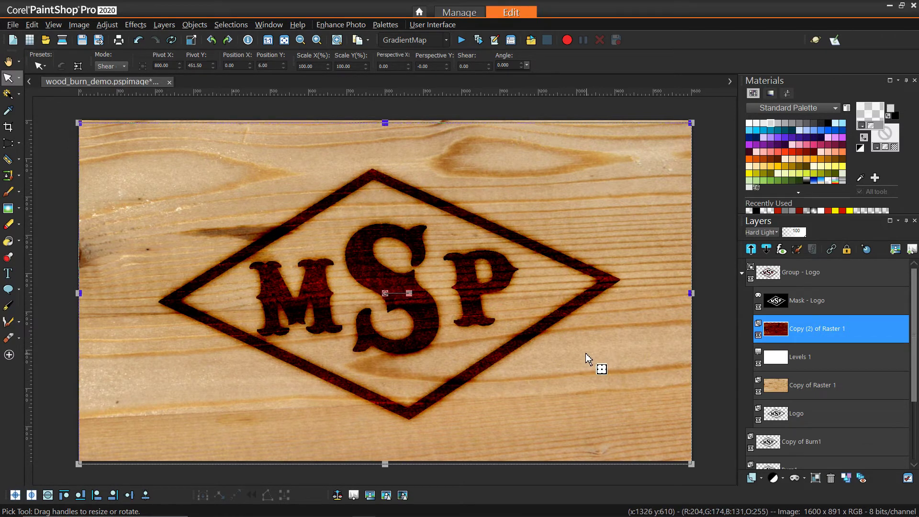
left_click(758, 336)
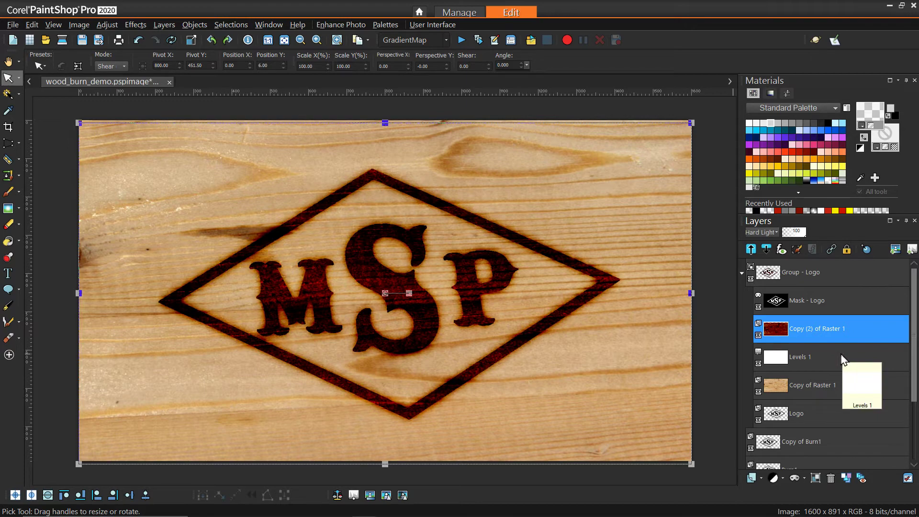
- Add a new raster layer to the logo group and rename it Sheen
left_click(762, 479)
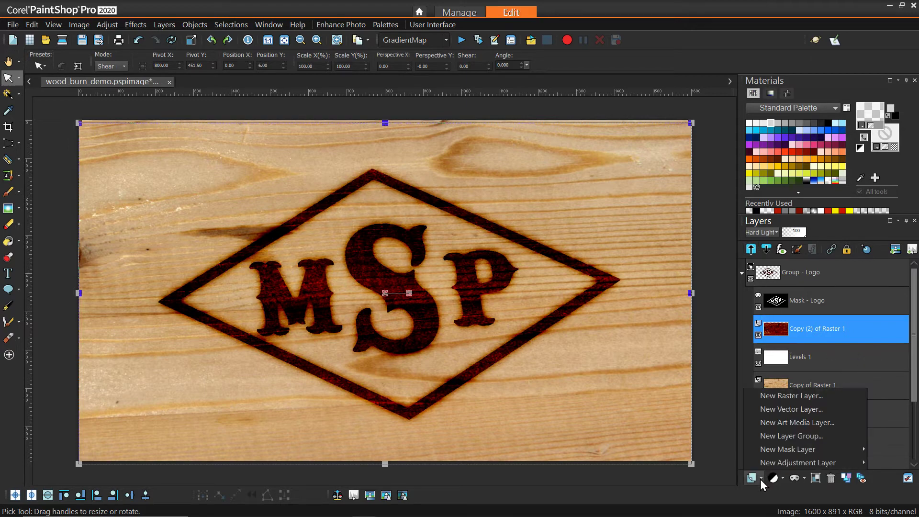
left_click(765, 396)
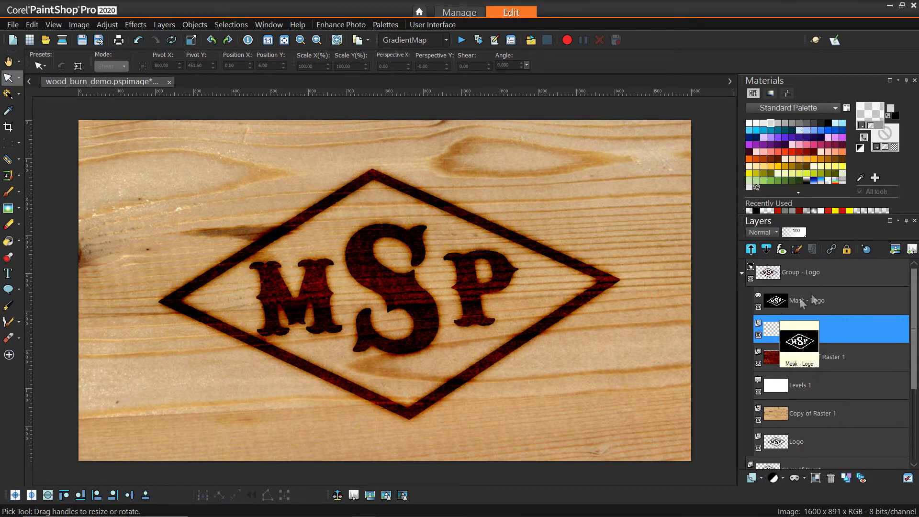
right_click(803, 330)
left_click(775, 377)
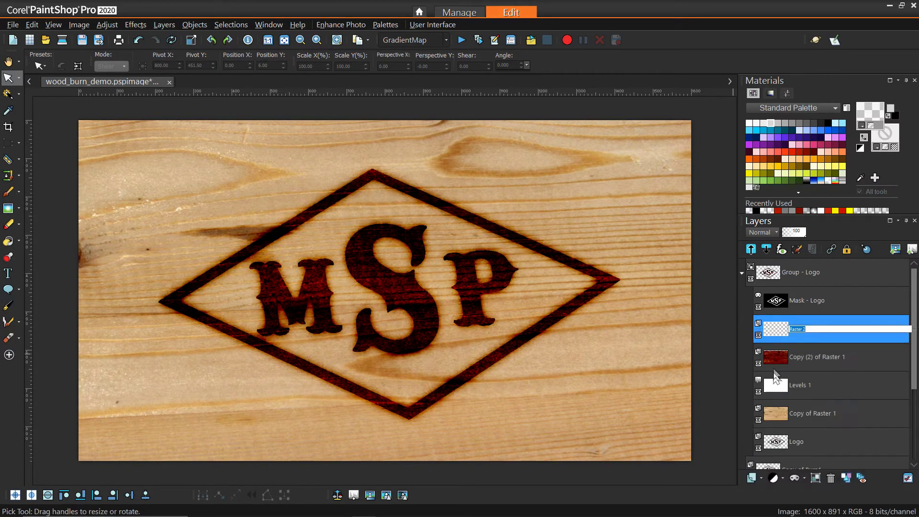
type("Sheen")
key("Return")
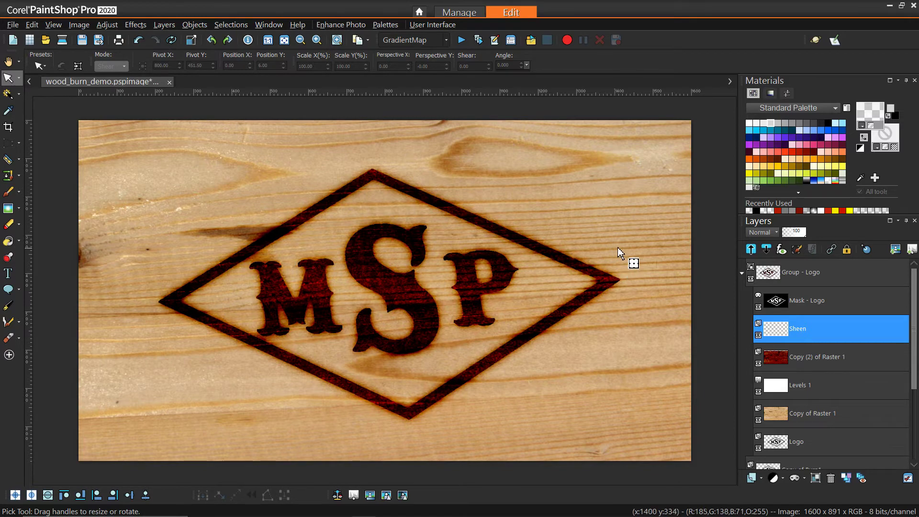
- Give the foreground material a Woodgrain texture at scale 250 with a slight rotation
left_click(875, 109)
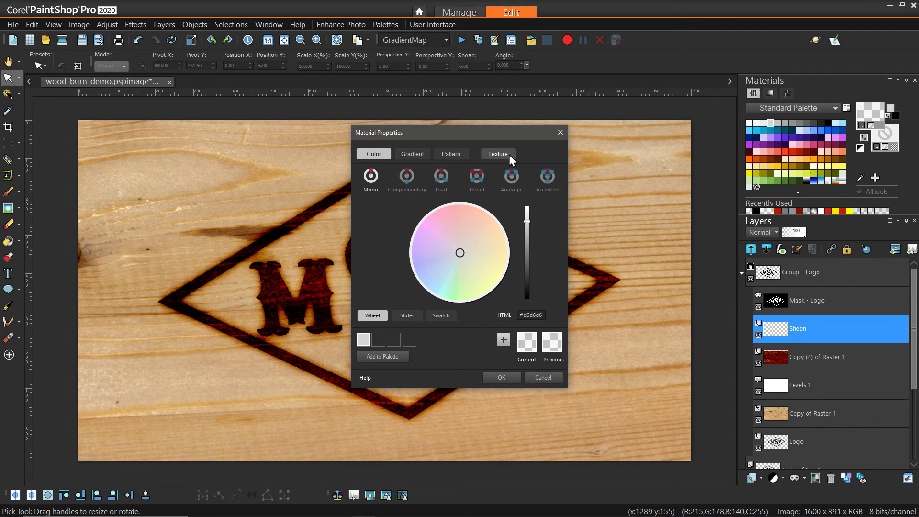
left_click(508, 153)
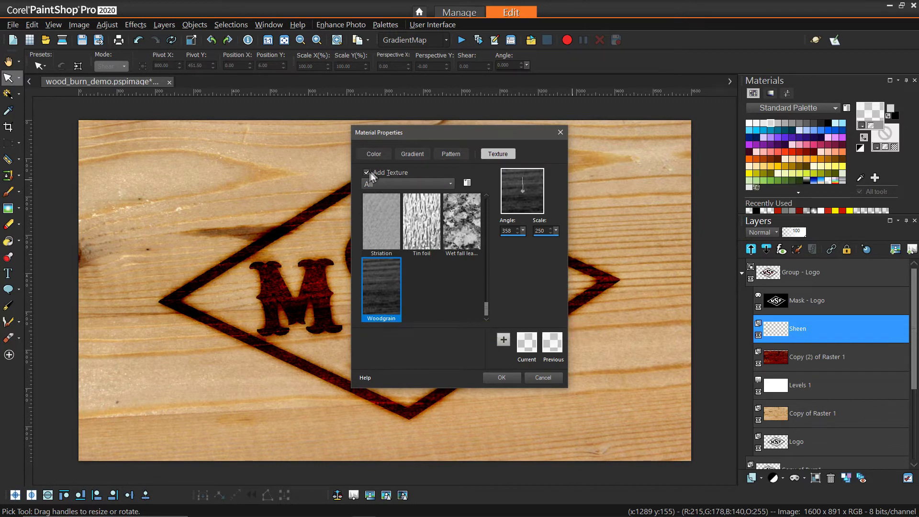
left_click_drag(523, 187, 522, 178)
left_click(509, 376)
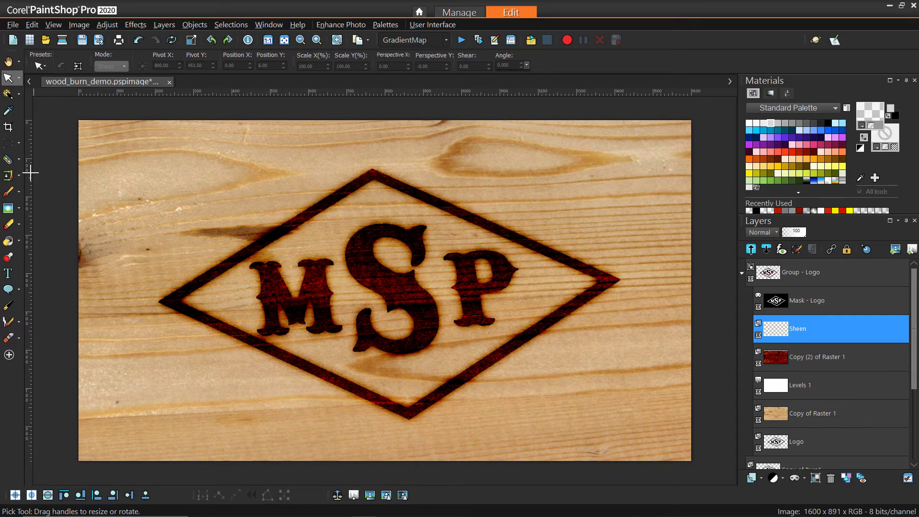
- Flood-fill the logo on the Sheen layer with the woodgrain texture and lower its opacity to 44
left_click(10, 242)
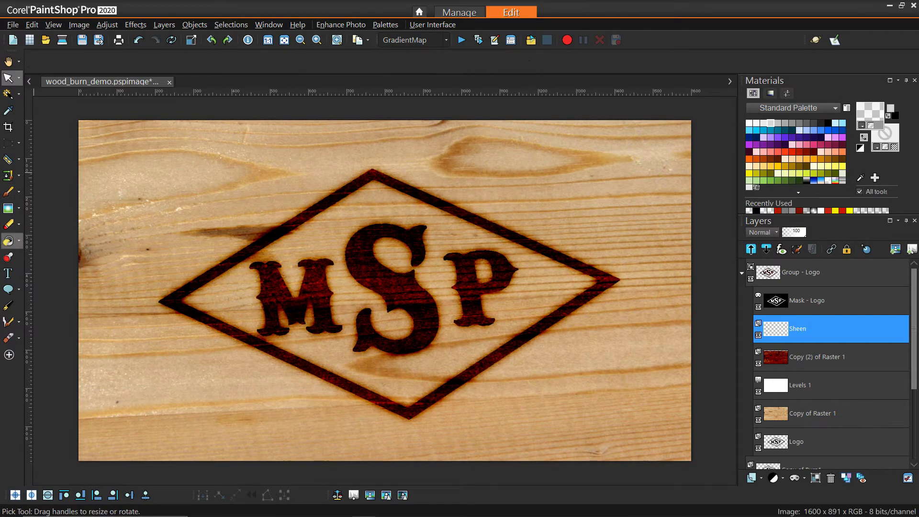
left_click(367, 286)
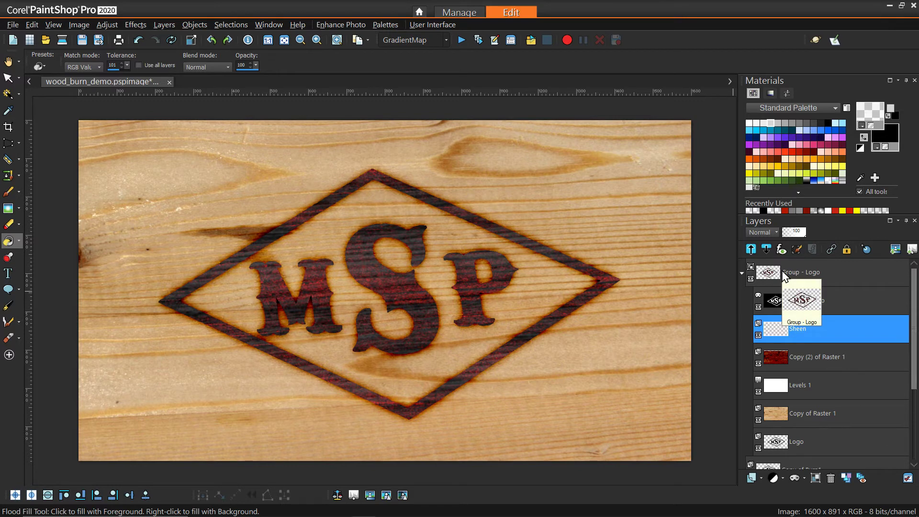
left_click(796, 234)
left_click_drag(797, 234, 790, 234)
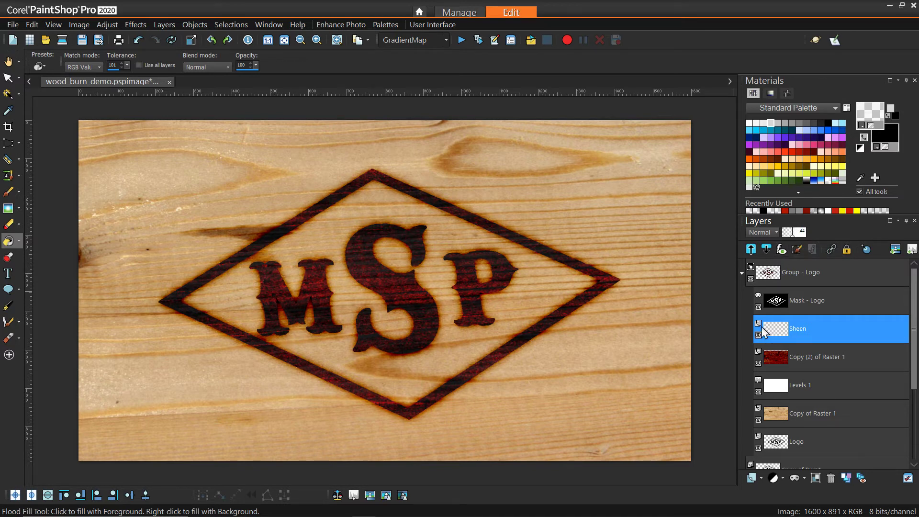
left_click(759, 335)
left_click(759, 335)
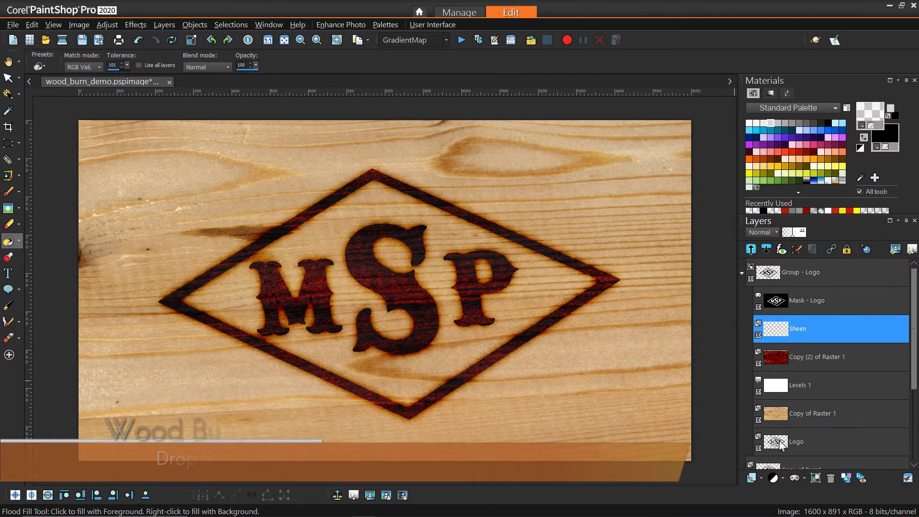
- Duplicate the Logo layer, move the copy to the top of the stack, and collapse Group - Logo
left_click(799, 442)
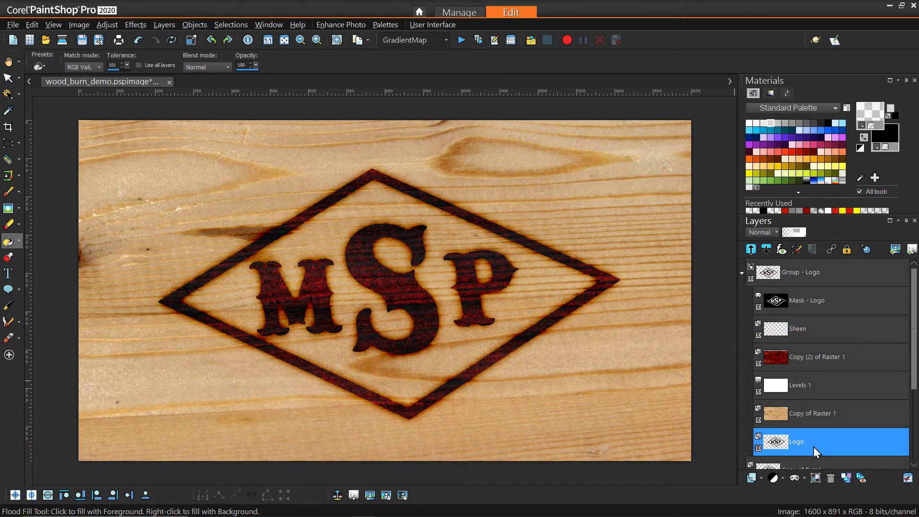
right_click(803, 441)
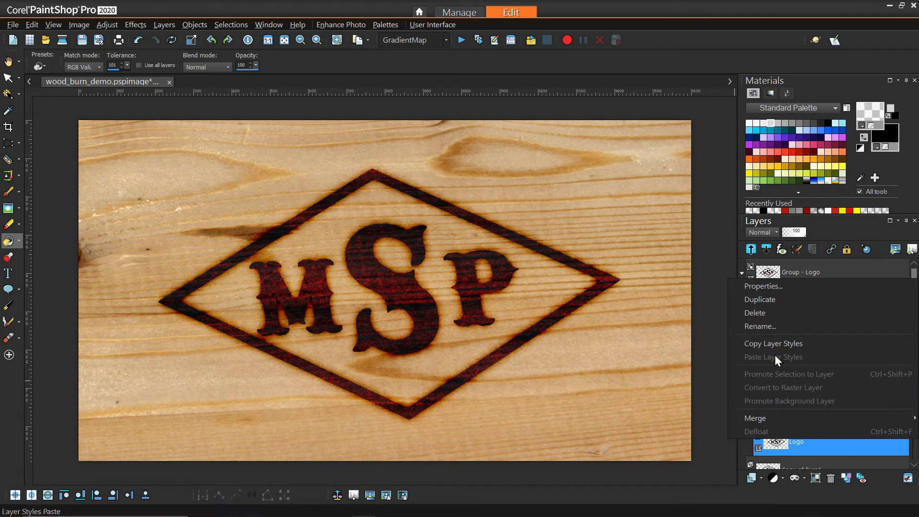
left_click(774, 298)
left_click_drag(808, 443, 786, 268)
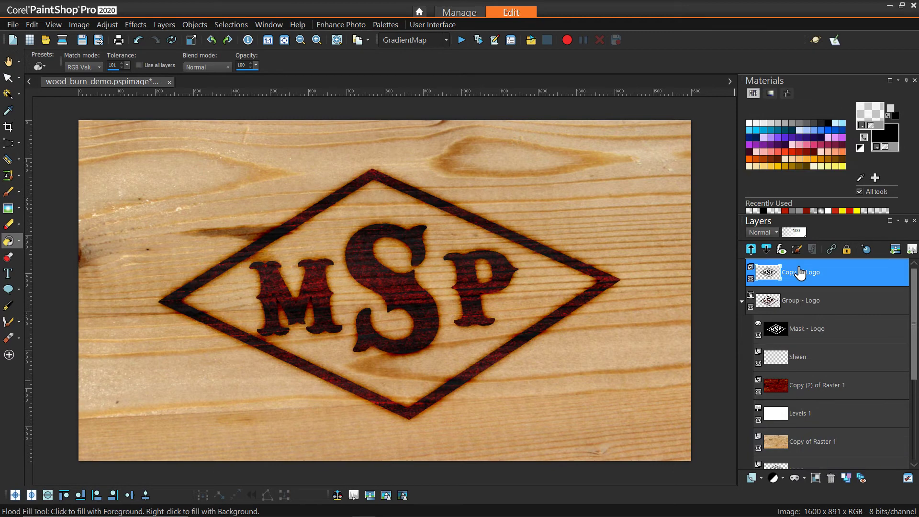
left_click(742, 302)
- Rename Copy of Logo to DropShadow
mouse_move(797, 279)
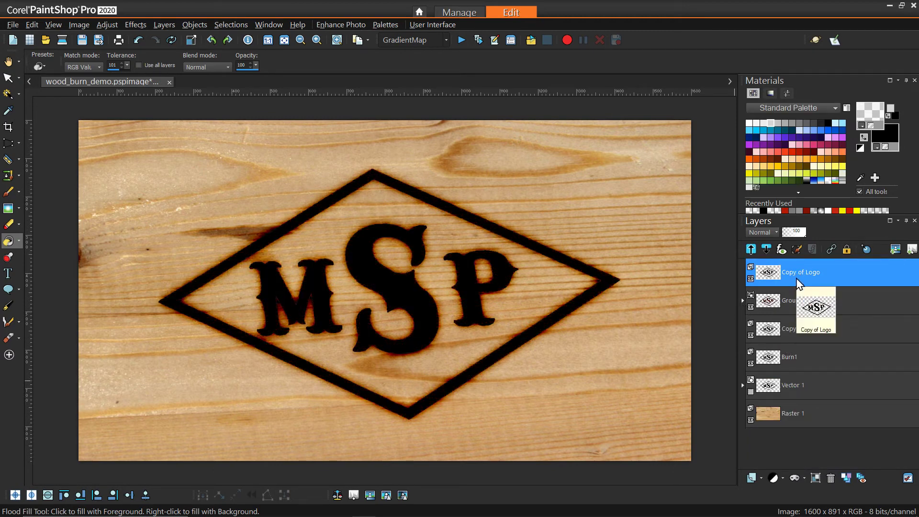
right_click(798, 281)
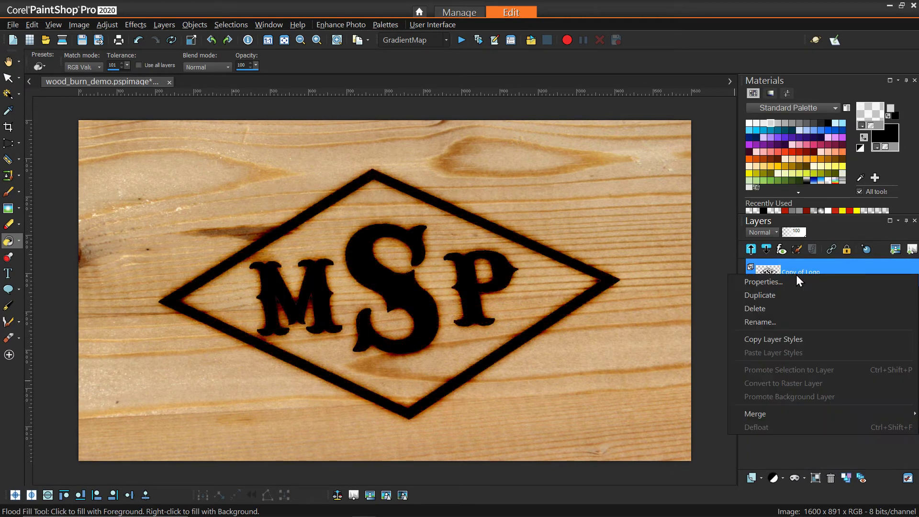
left_click(799, 323)
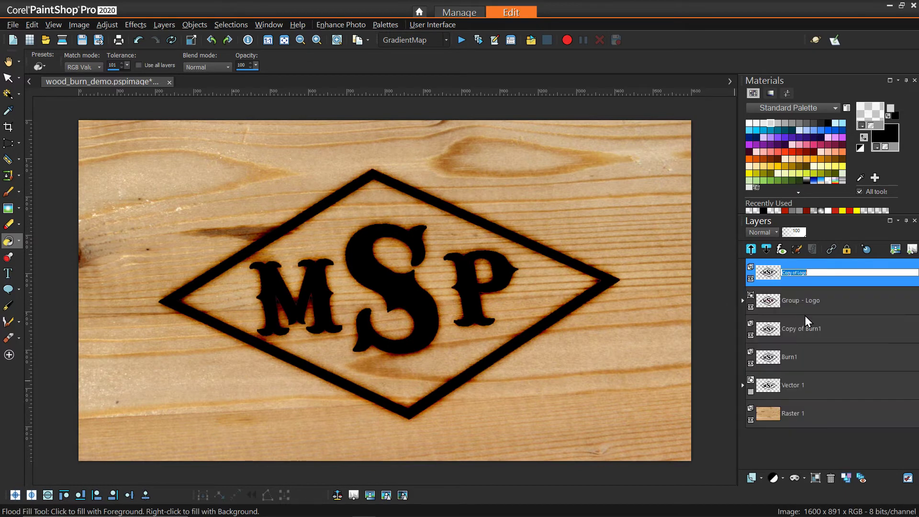
type("DropShadow")
key("Return")
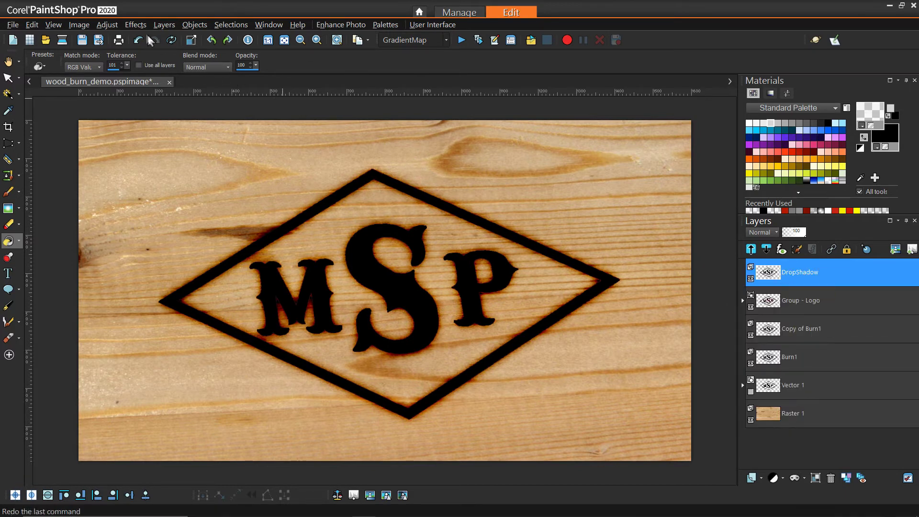
- Apply the Find All and Enhance More edge effects to the DropShadow layer
left_click(134, 25)
mouse_move(161, 123)
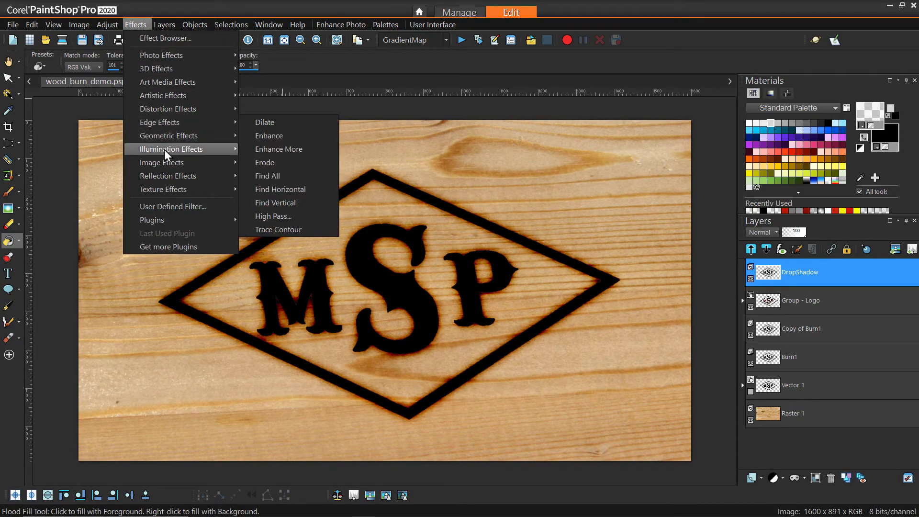
left_click(279, 175)
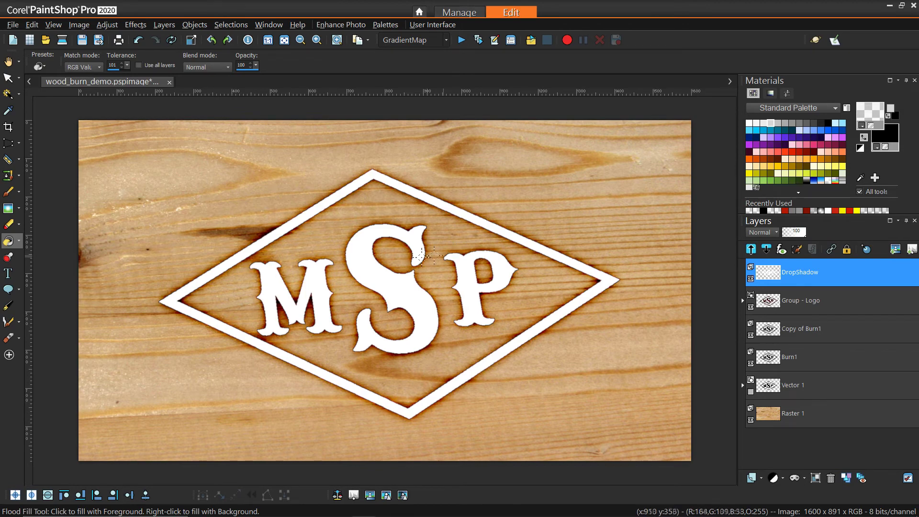
scroll(457, 250, "up", 2)
scroll(406, 270, "up", 1)
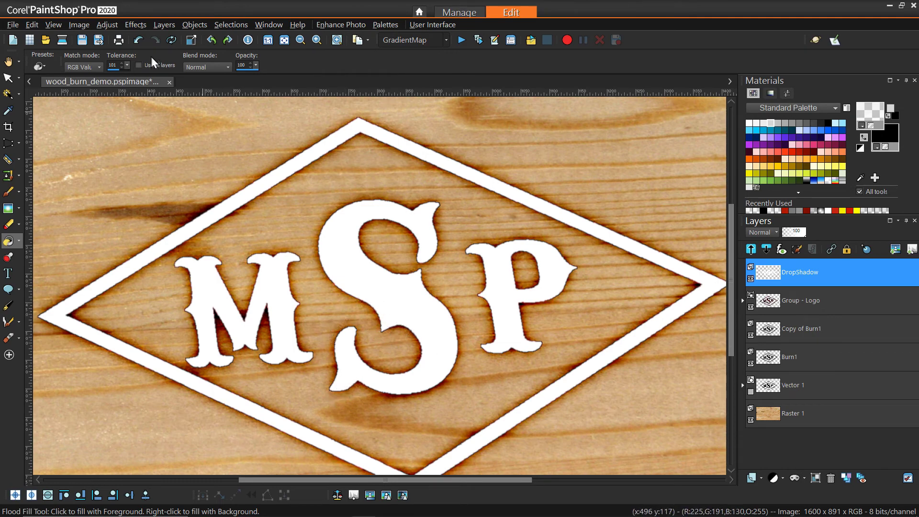
left_click(136, 30)
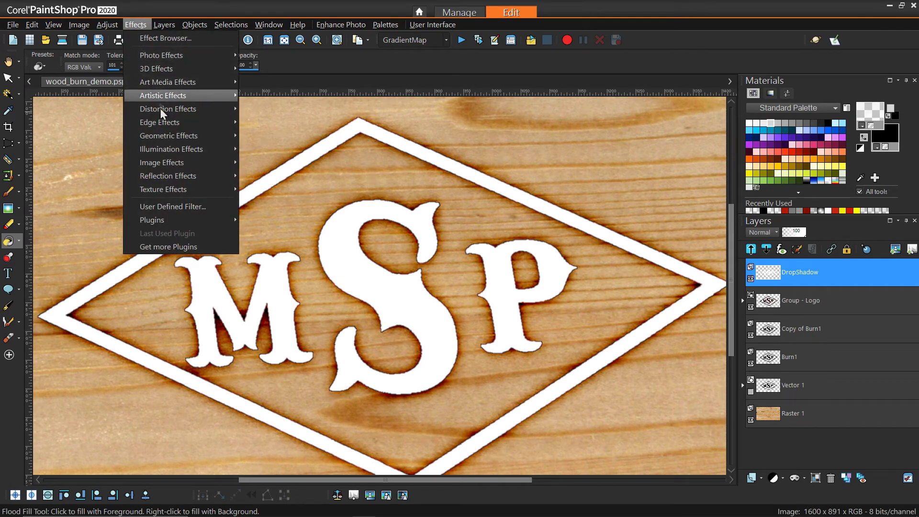
mouse_move(163, 126)
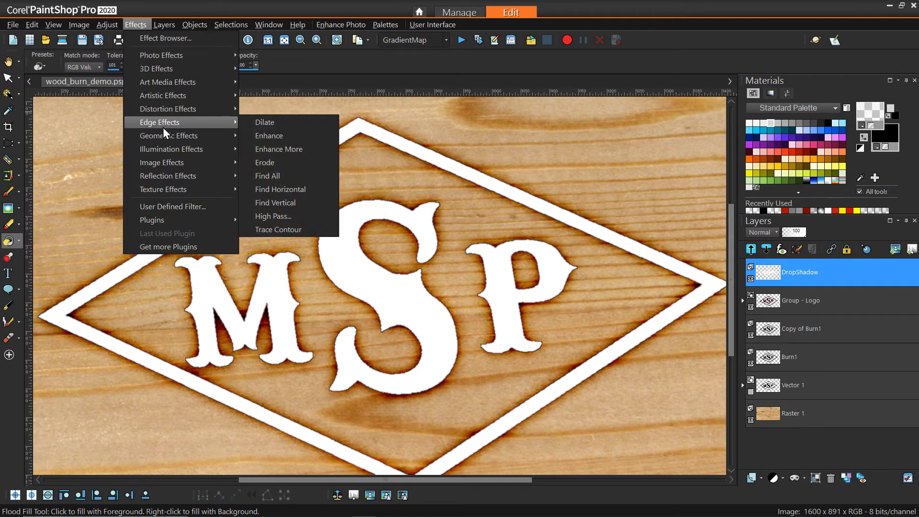
left_click(274, 149)
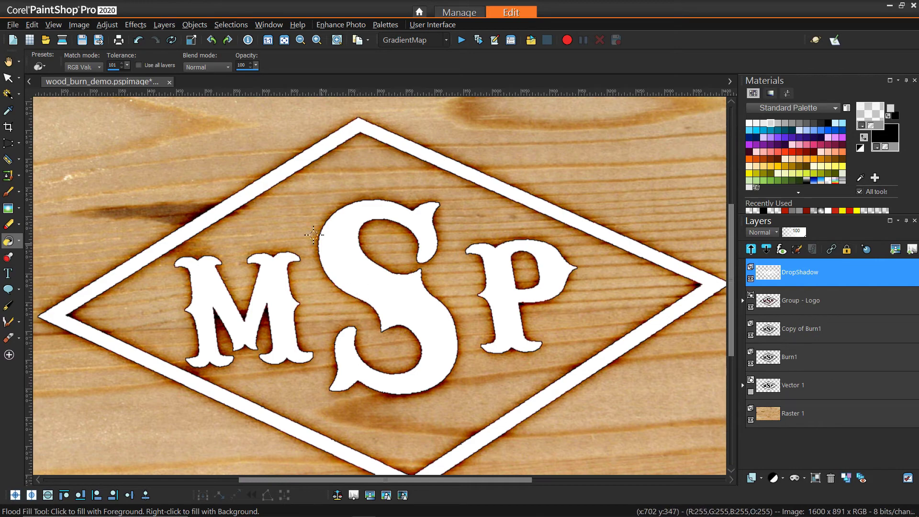
- Apply the Erode edge effect to DropShadow repeatedly, undoing the final extra pass
left_click(135, 24)
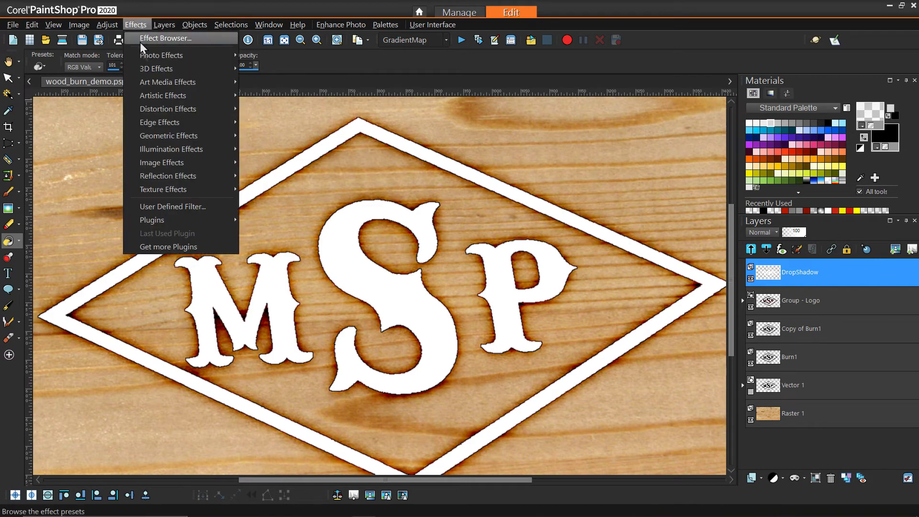
mouse_move(162, 121)
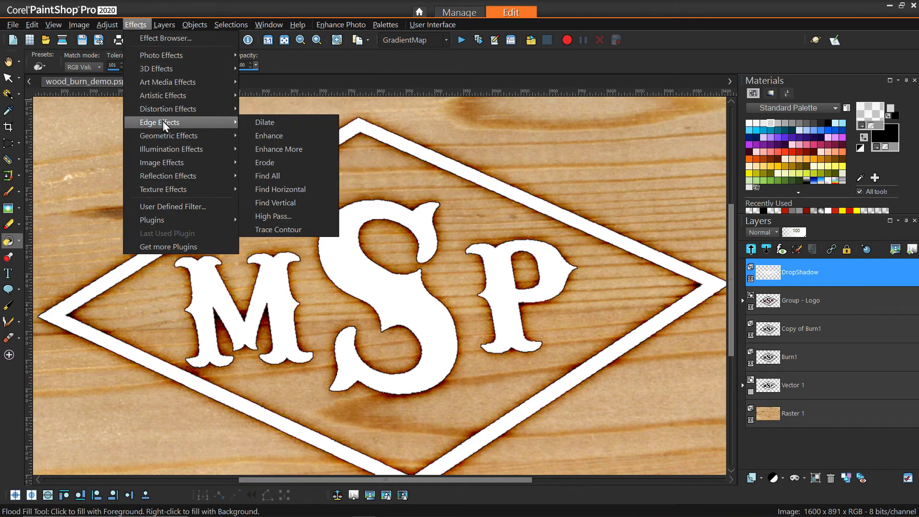
left_click(283, 162)
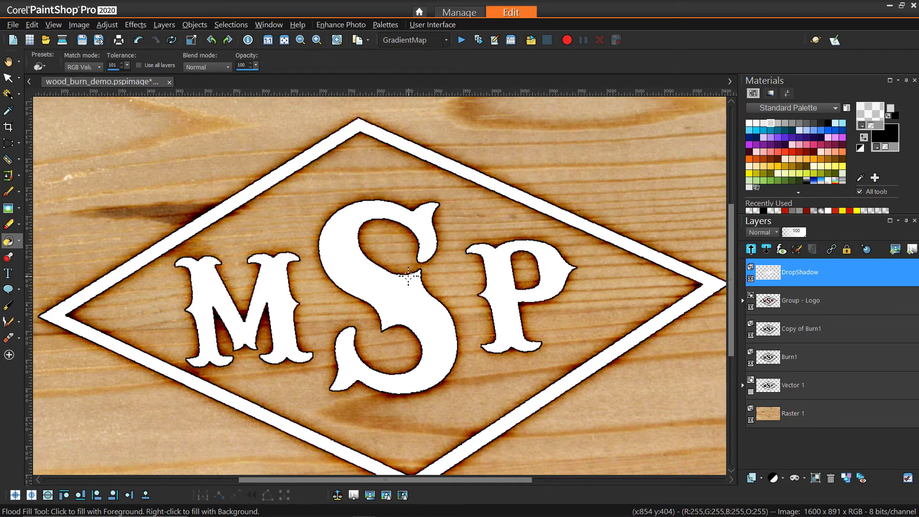
left_click(134, 24)
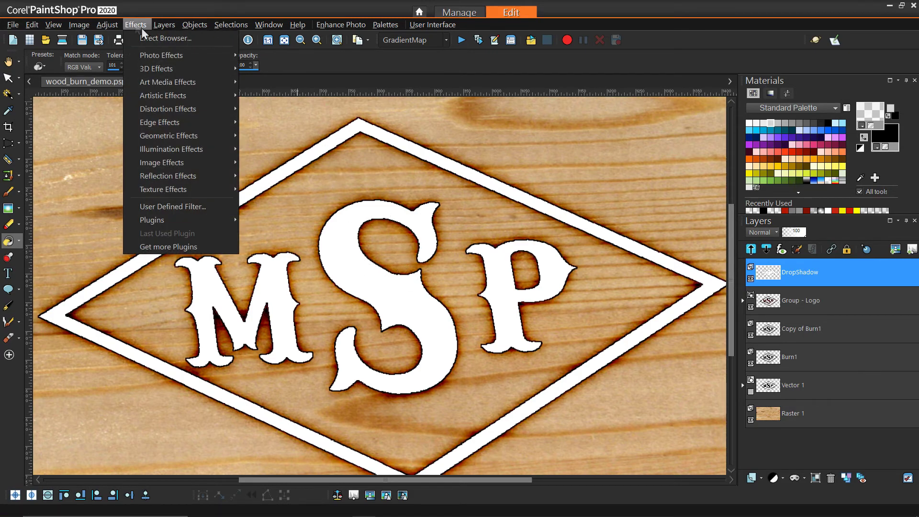
mouse_move(173, 125)
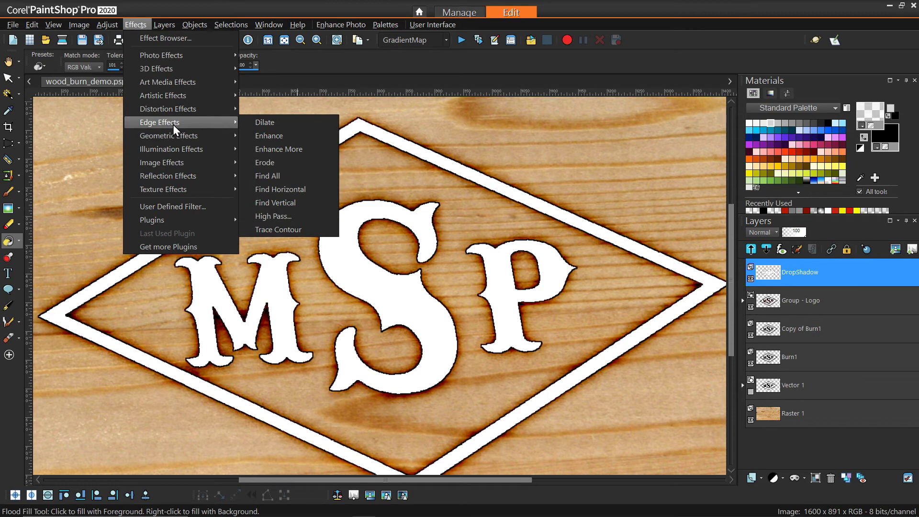
left_click(280, 162)
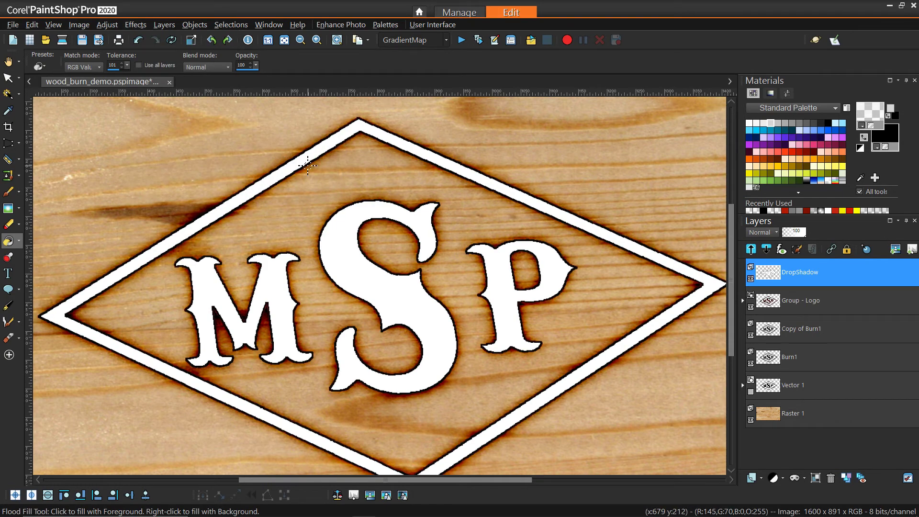
left_click(136, 24)
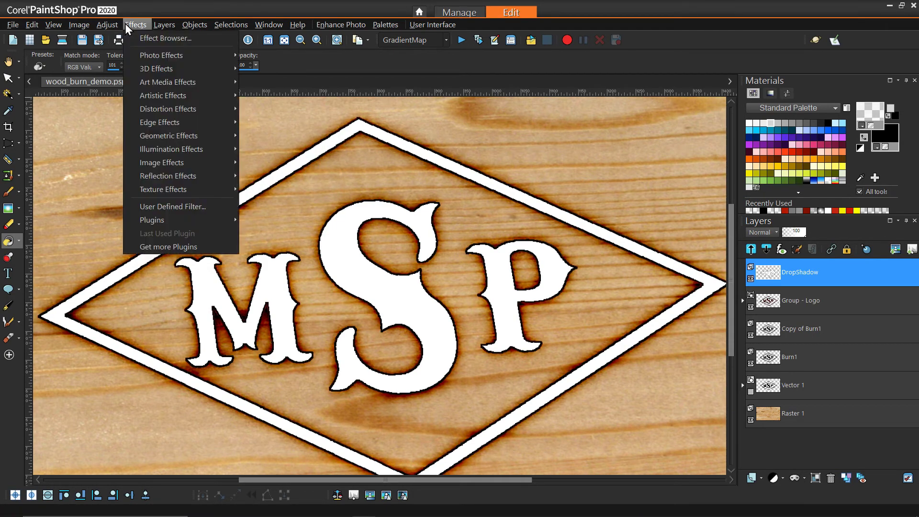
mouse_move(191, 122)
left_click(261, 162)
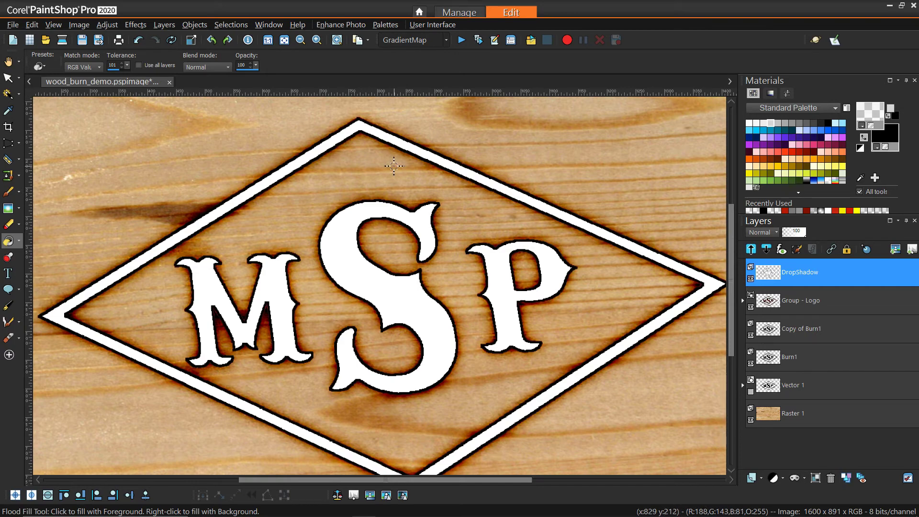
key("ctrl+z")
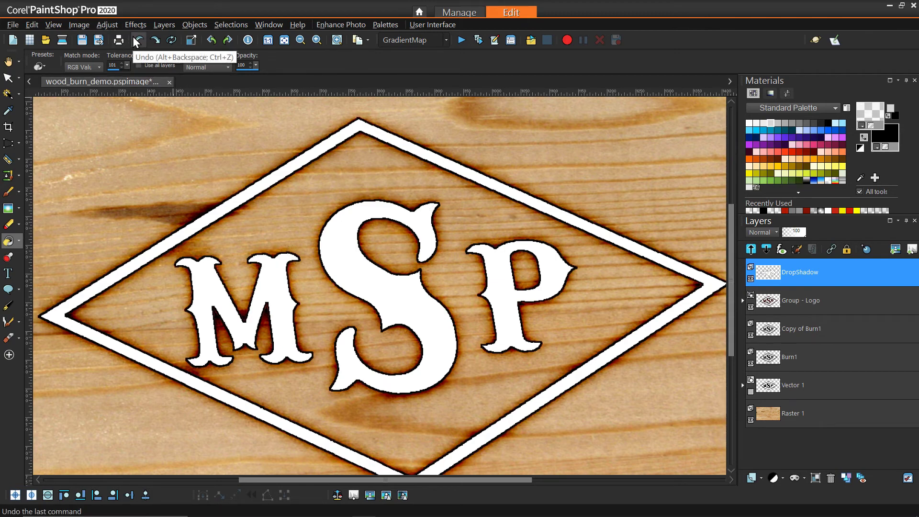
- Apply Soften to the DropShadow layer and expand Group - Logo in the Layers palette
left_click(109, 24)
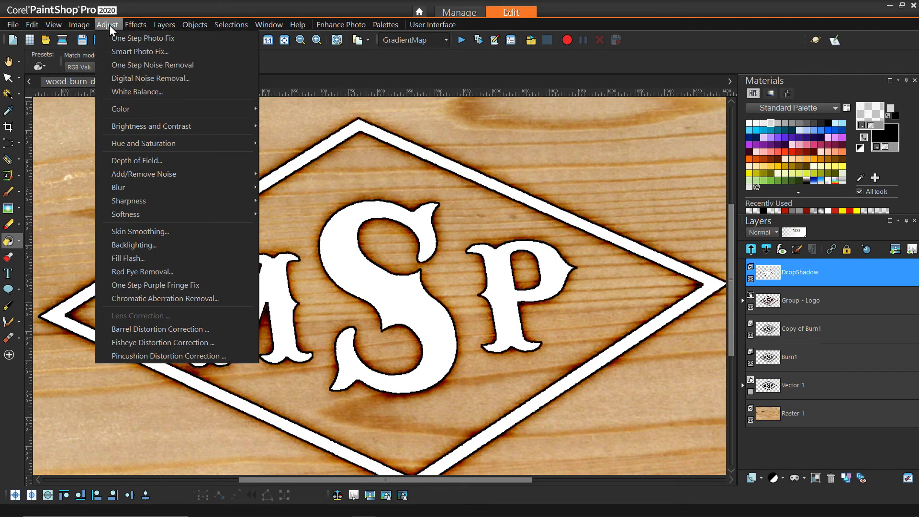
mouse_move(215, 214)
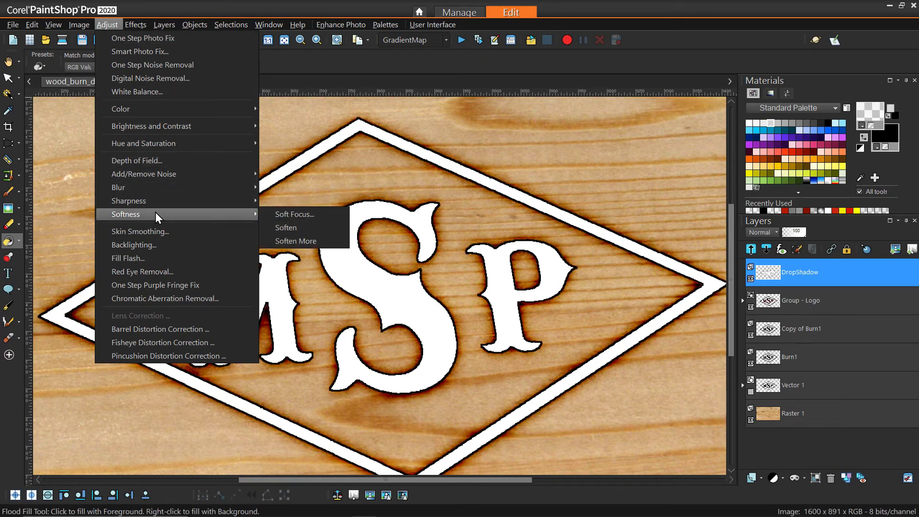
left_click(296, 228)
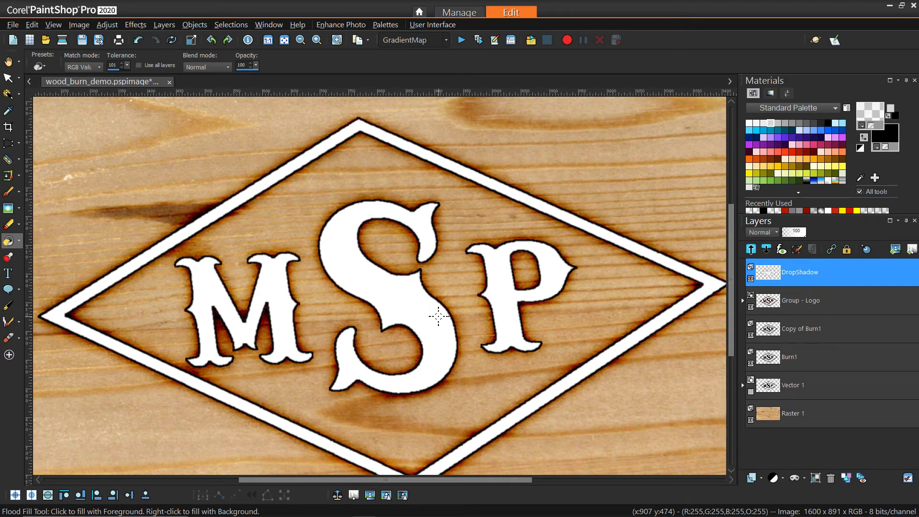
left_click(743, 301)
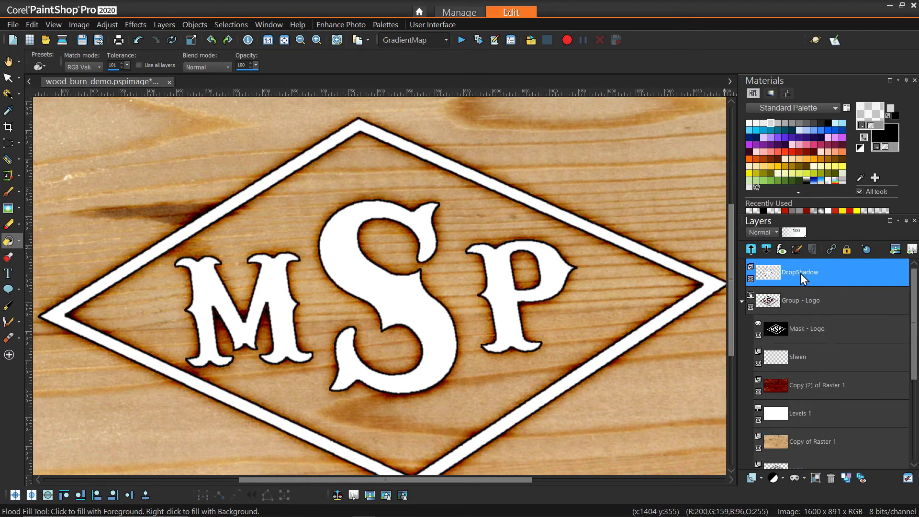
- Move DropShadow into Group - Logo beneath Mask - Logo and nudge it slightly down and left
left_click_drag(795, 274, 805, 335)
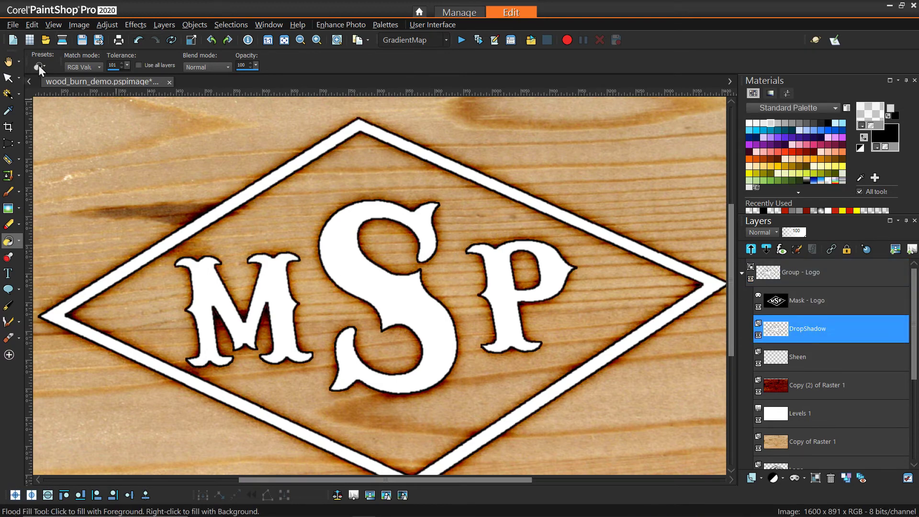
left_click(5, 82)
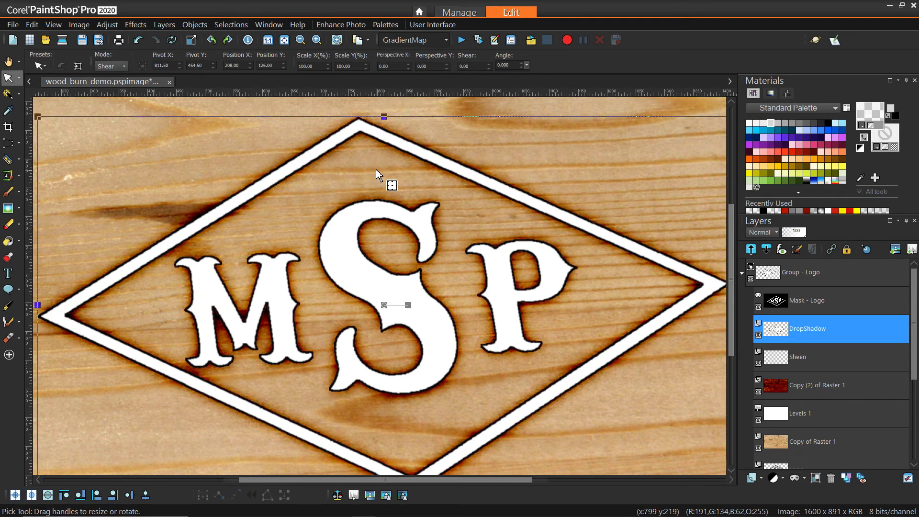
scroll(386, 181, "down", 1)
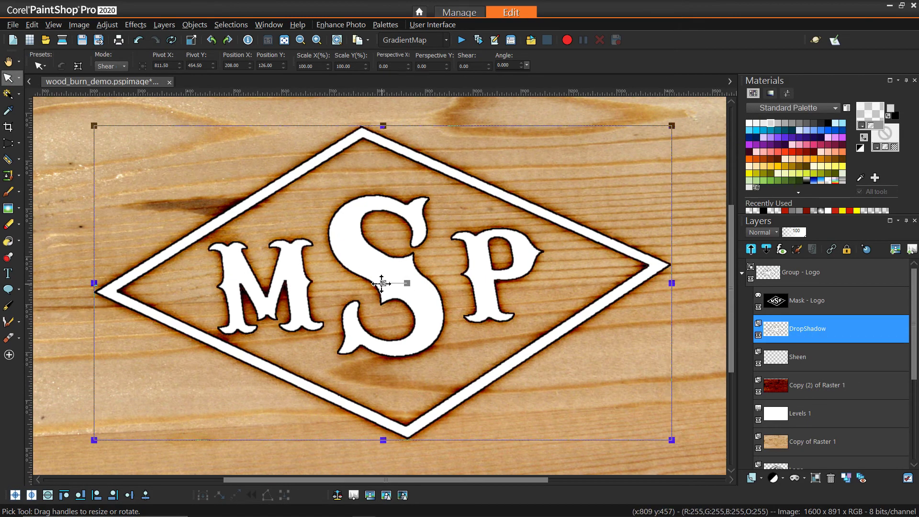
left_click_drag(382, 284, 382, 285)
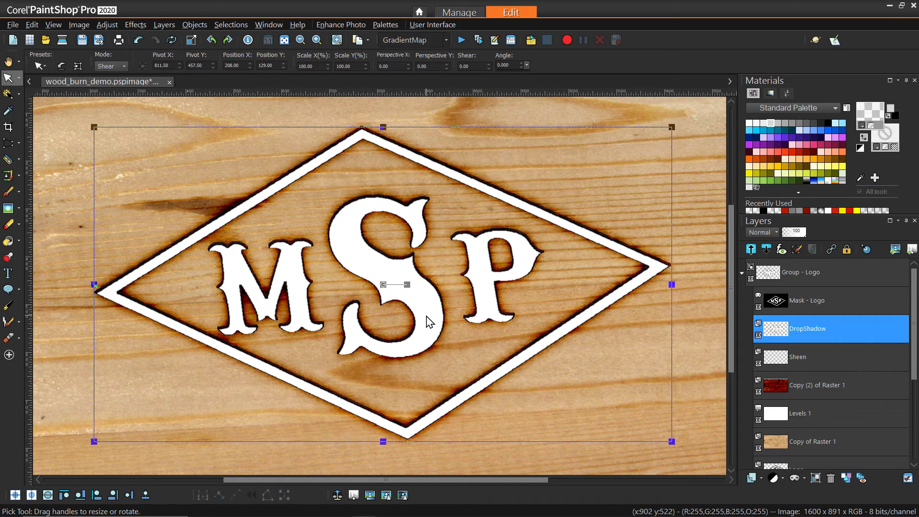
key("Left")
key("Left")
key("Left")
key("Down")
key("Down")
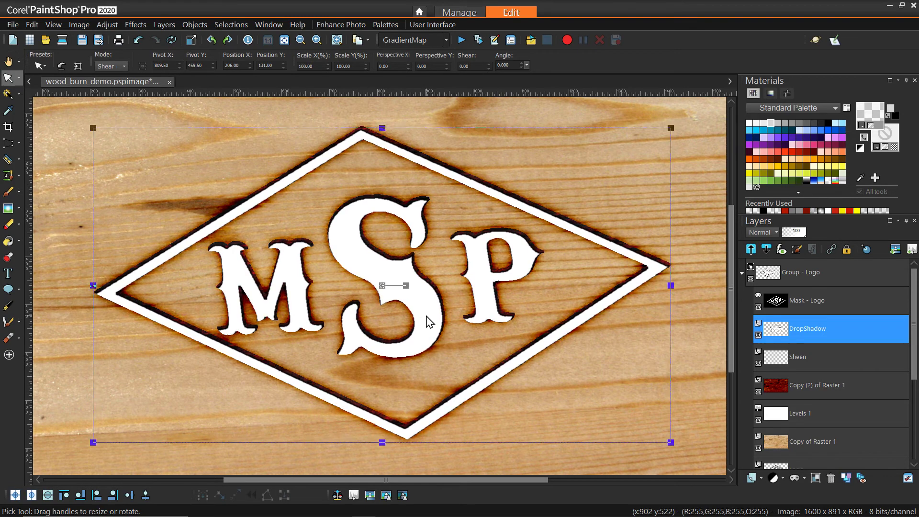
key("Right")
key("Down")
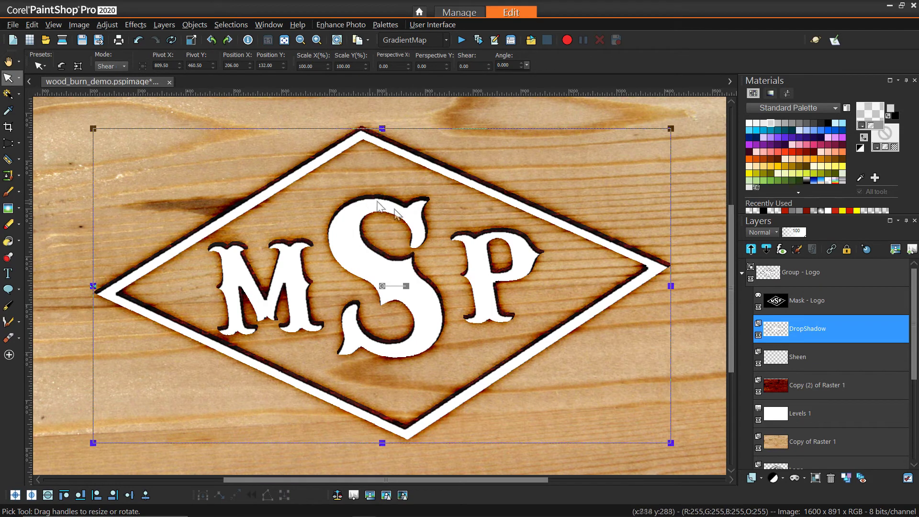
key("Up")
key("Up")
key("Up")
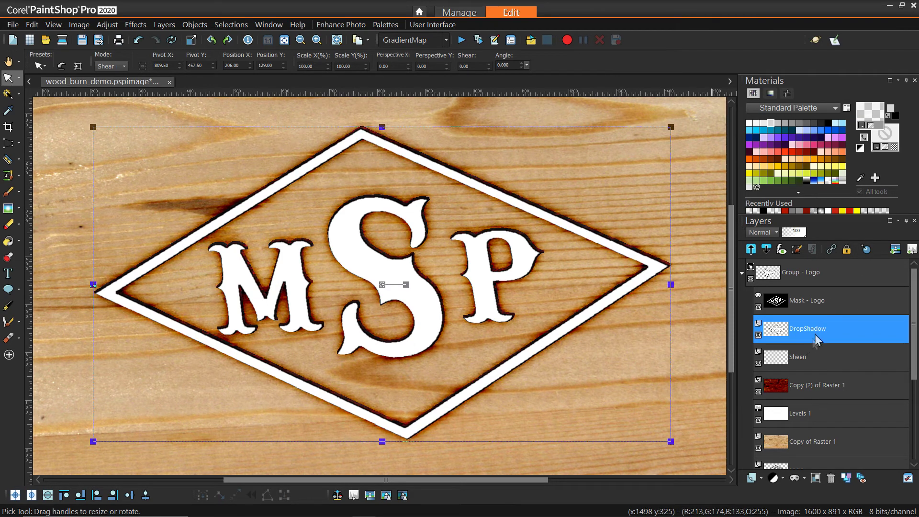
- Set the DropShadow layer's blend mode to Soft Light
left_click(777, 235)
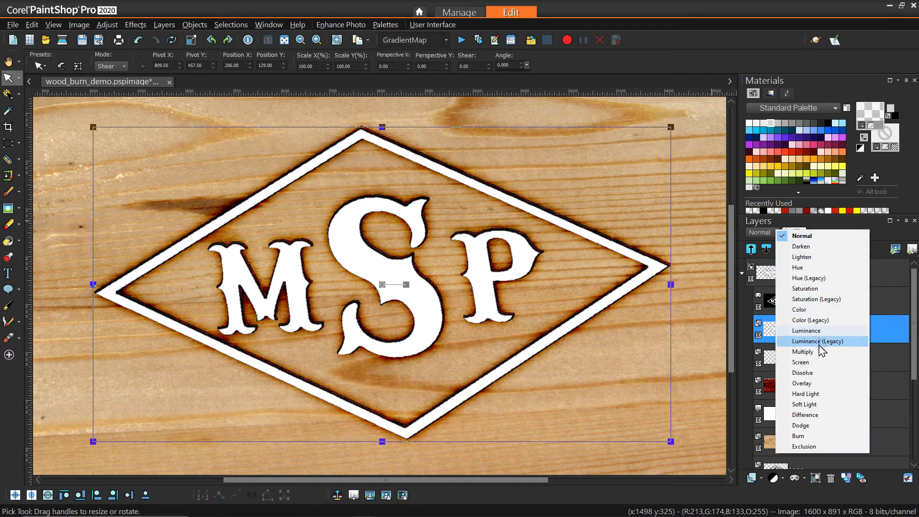
left_click(818, 405)
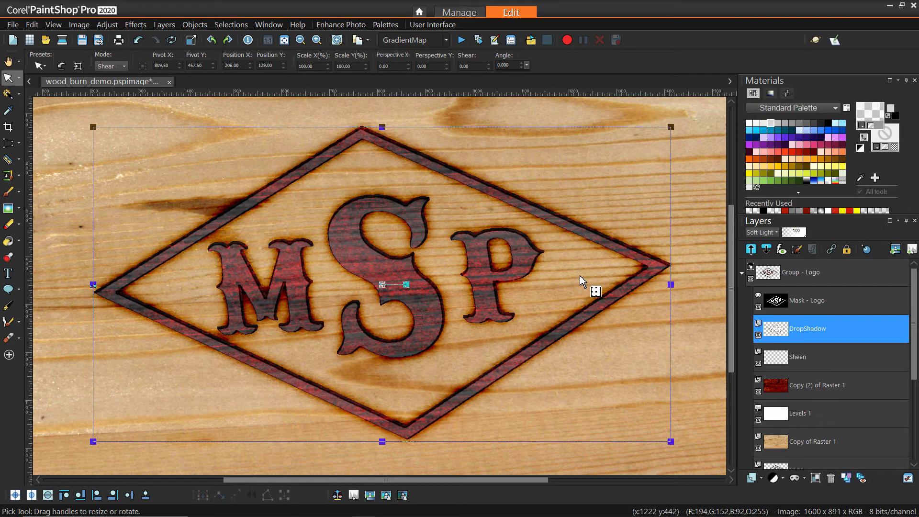
key("ctrl+w")
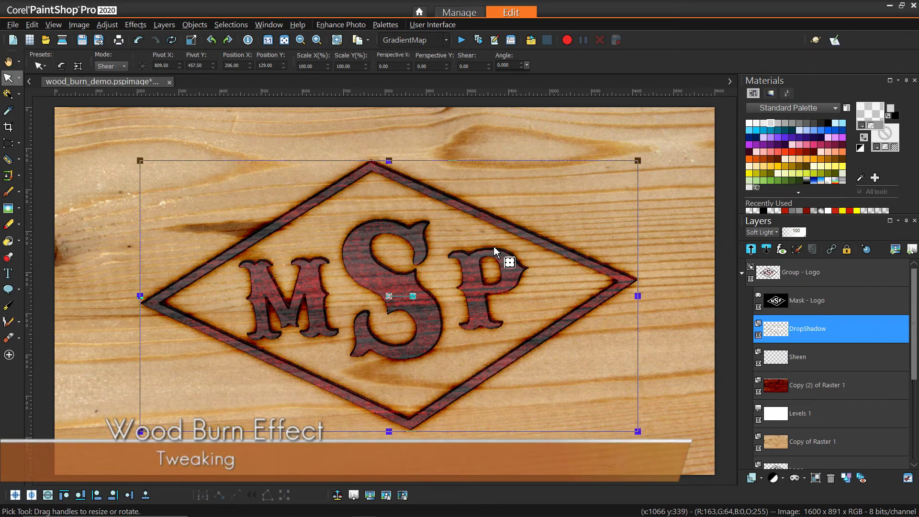
- Lower the Sheen layer's opacity to 16
left_click(810, 359)
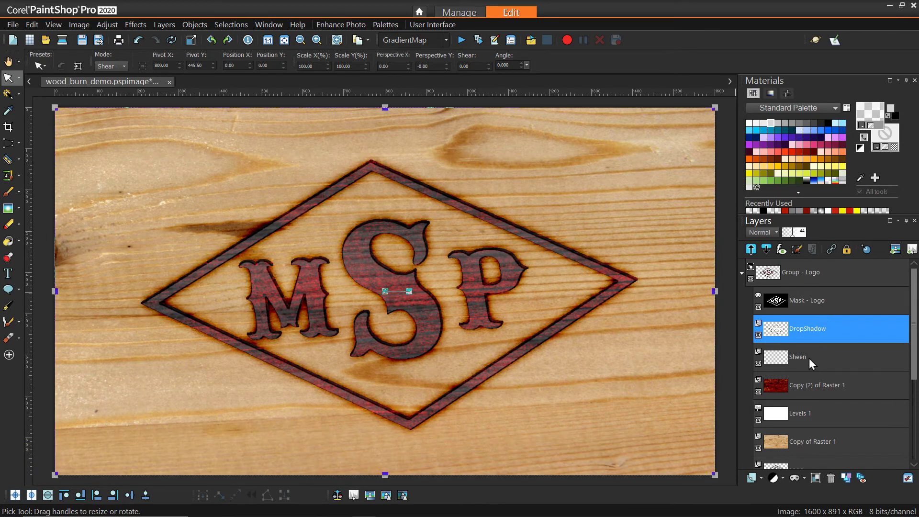
left_click_drag(789, 234, 786, 234)
scroll(862, 378, "down", 1)
scroll(862, 378, "down", 4)
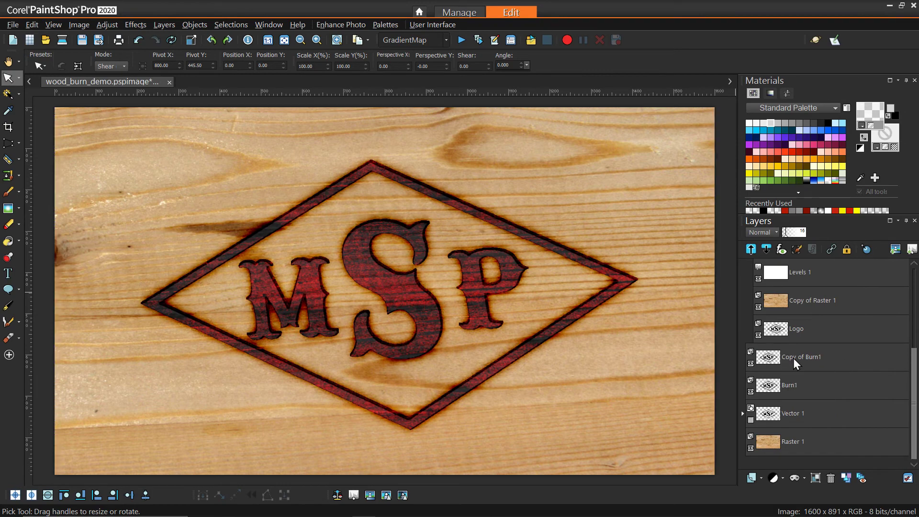
- Raise the Copy of Burn1 layer's opacity to 85
left_click(794, 358)
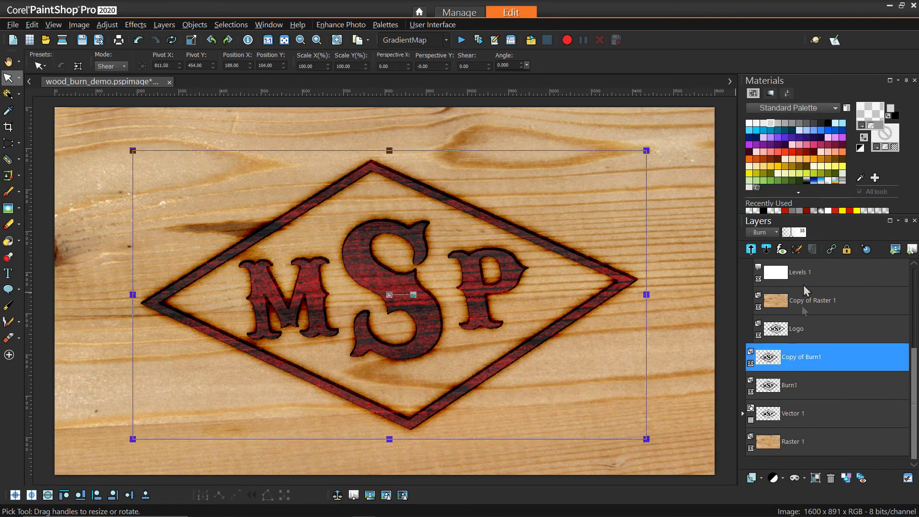
left_click(804, 235)
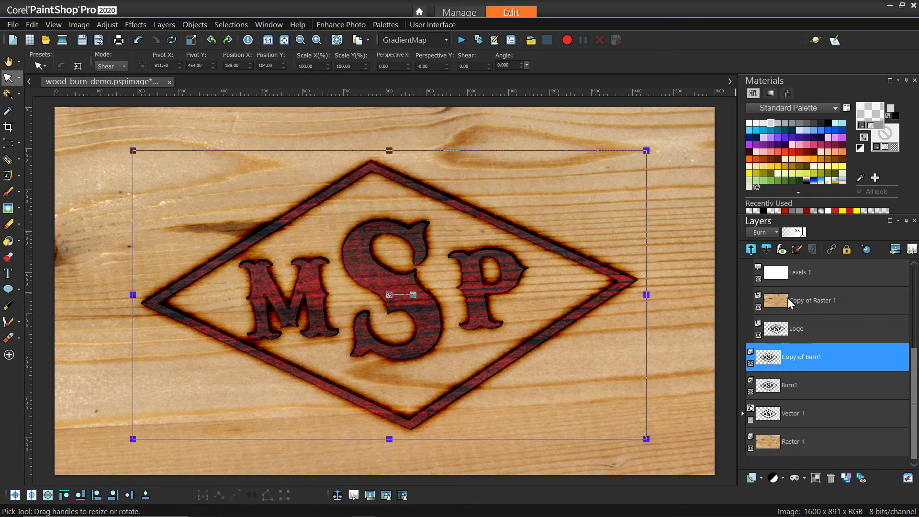
scroll(783, 291, "up", 4)
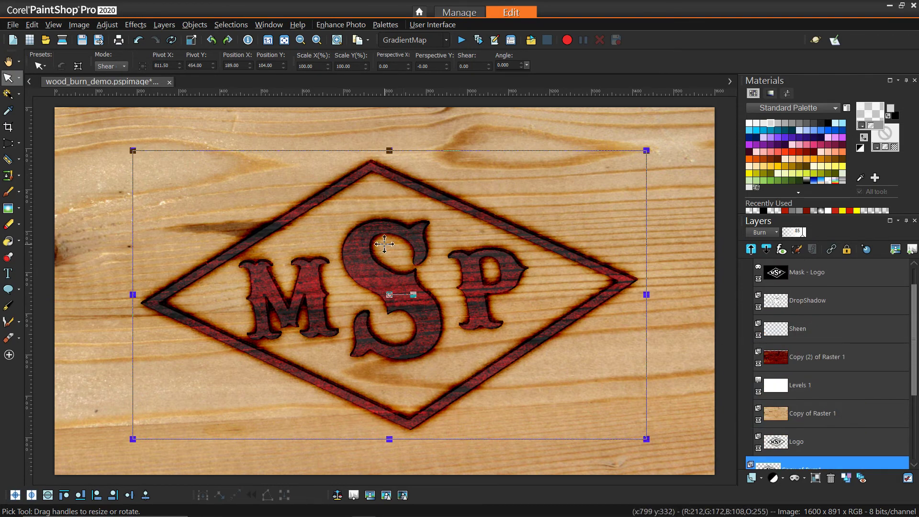
left_click(811, 360)
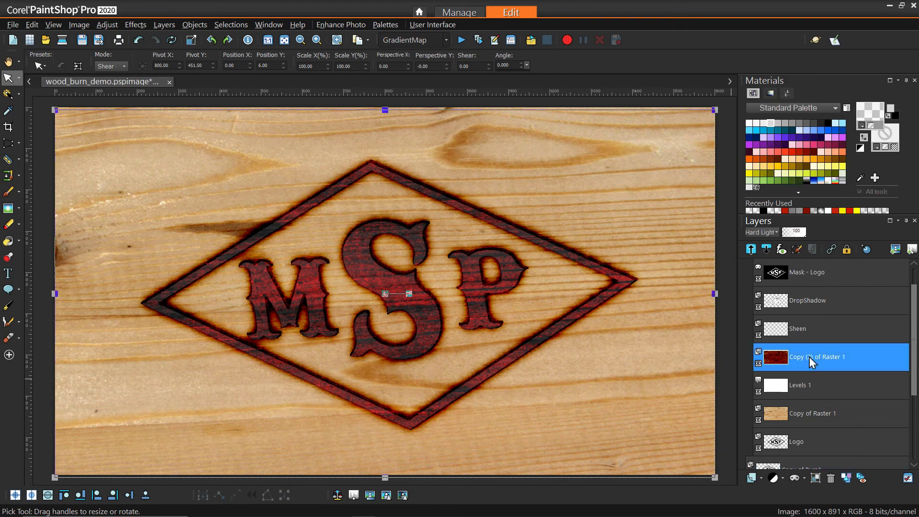
- Apply Levels 87, 171, 255 to Copy (2) of Raster 1 and set Sheen opacity to 19
left_click(107, 25)
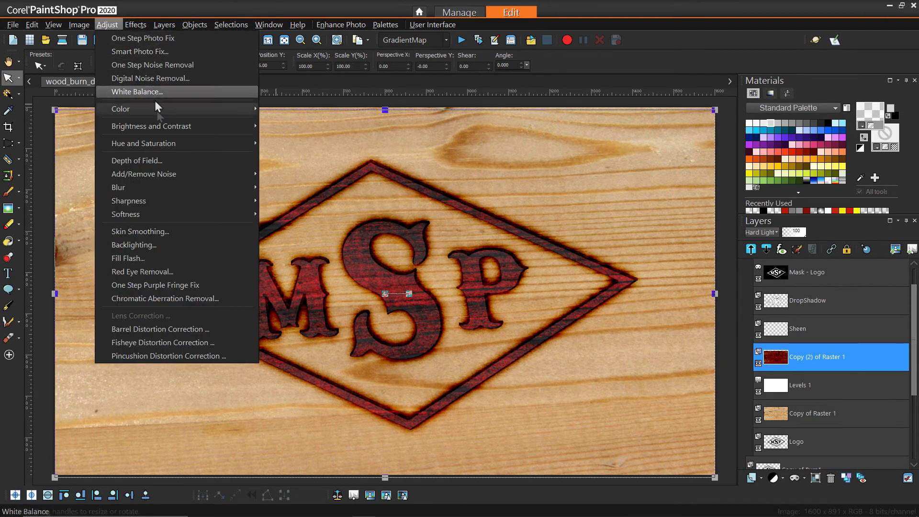
mouse_move(164, 126)
left_click(321, 233)
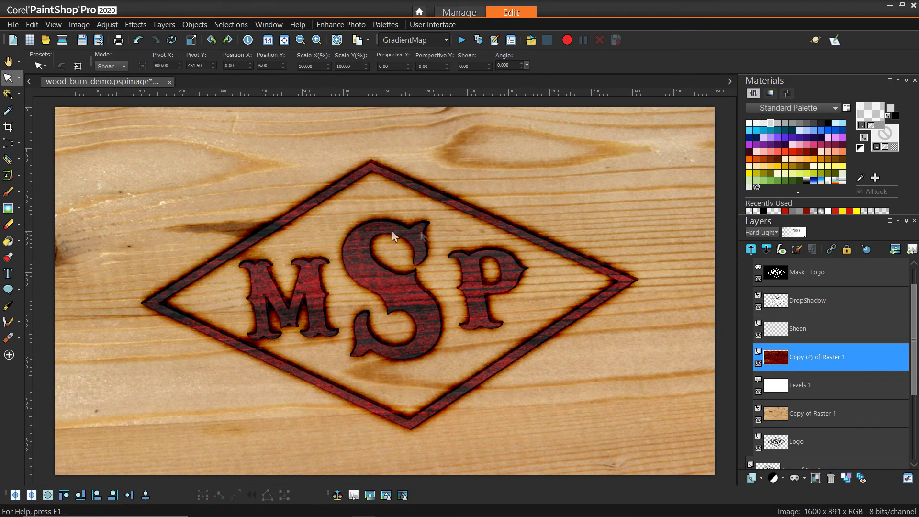
left_click(839, 269)
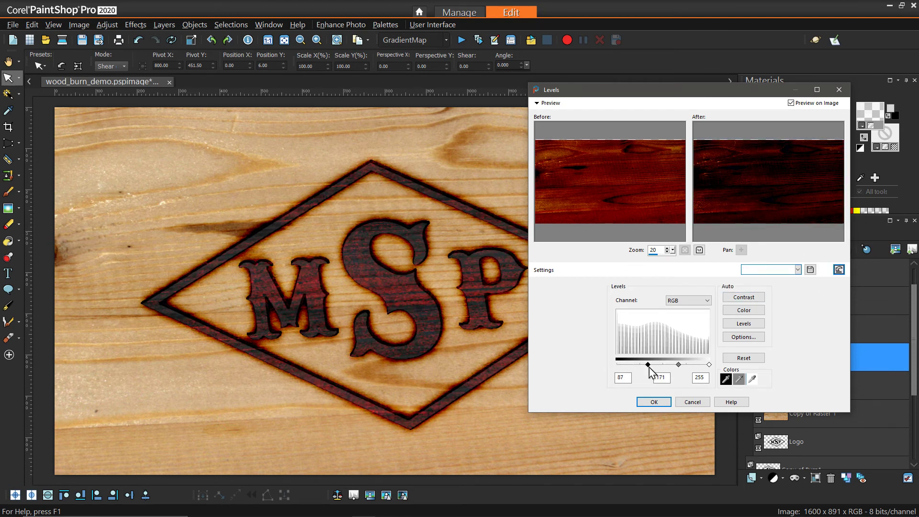
left_click(654, 401)
left_click_drag(784, 237, 786, 236)
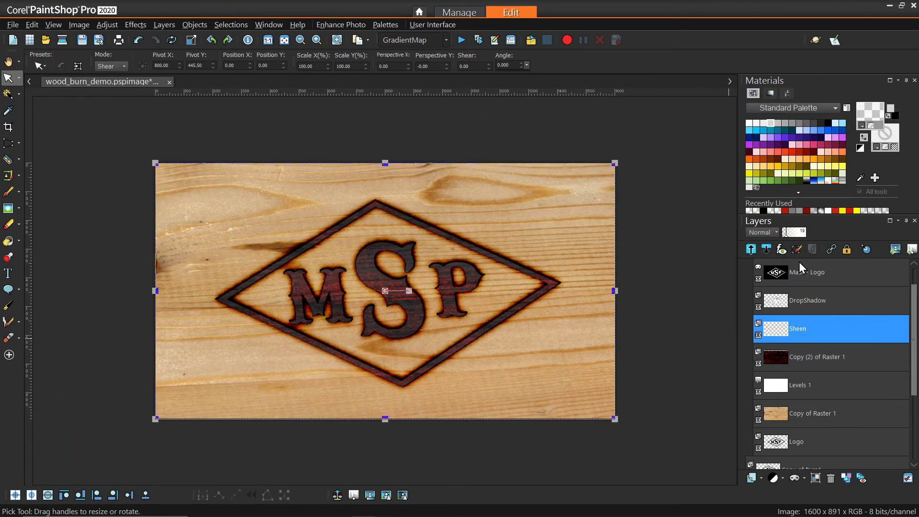
- Lower the Sheen layer's opacity to 12
mouse_move(800, 263)
key("Down")
key("Down")
key("Down")
key("Down")
key("Down")
key("Down")
key("Down")
key("Down")
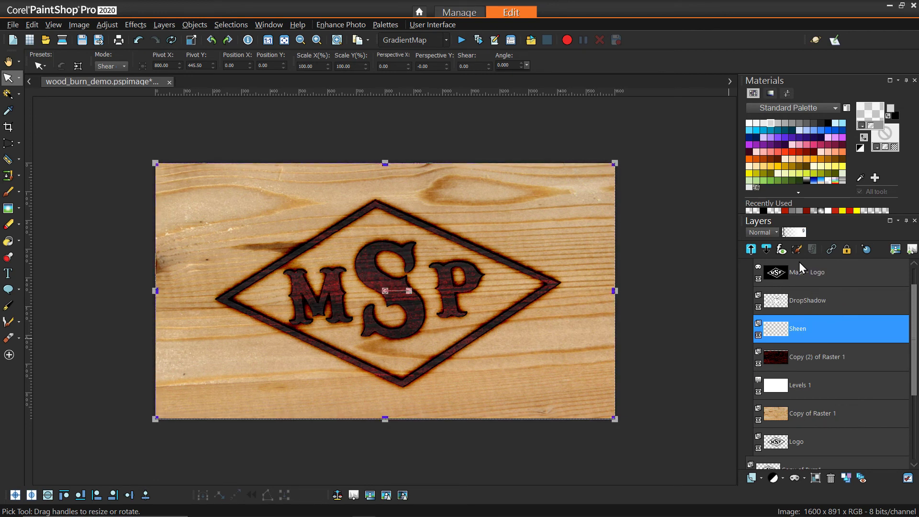
key("a")
key("KP_Add")
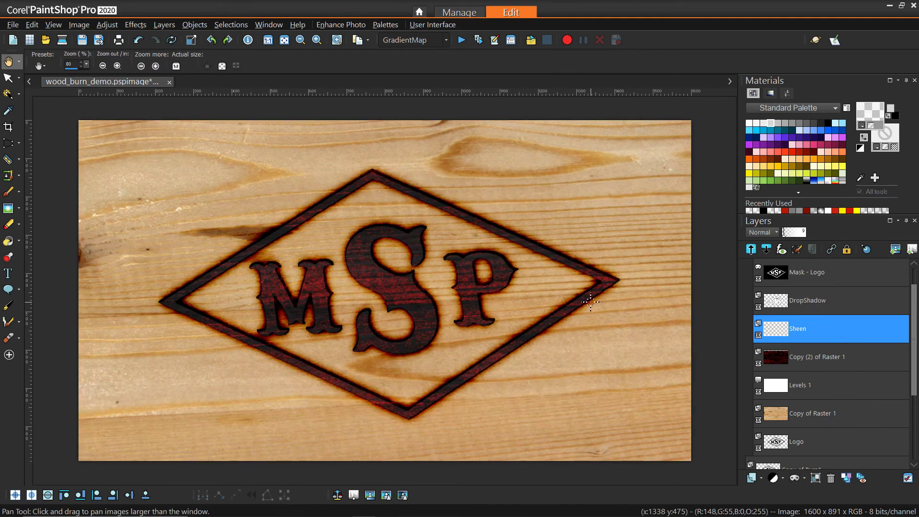
- Apply Soften twice to the Mask - Logo layer
left_click(820, 277)
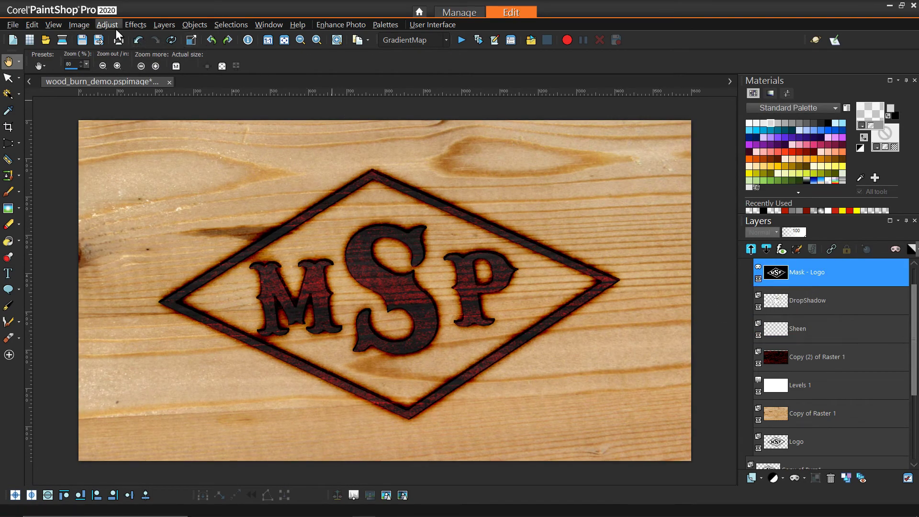
left_click(107, 25)
mouse_move(199, 214)
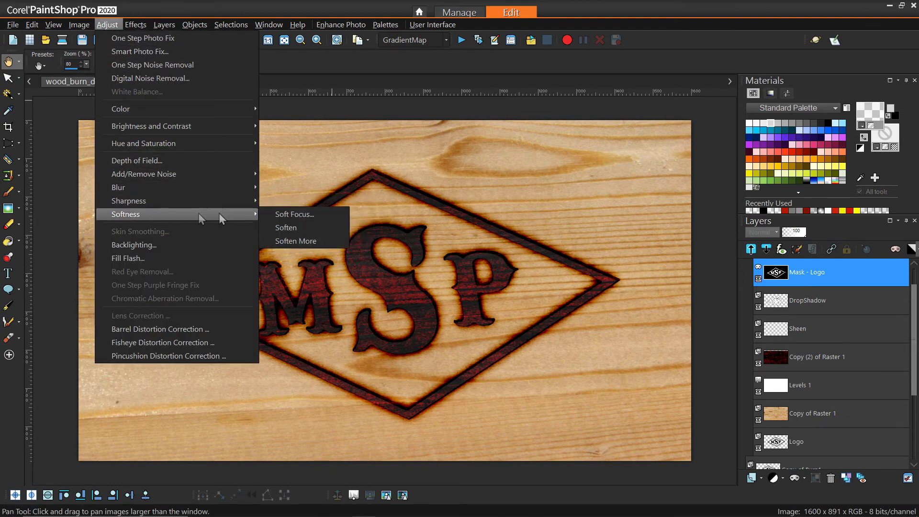
left_click(293, 228)
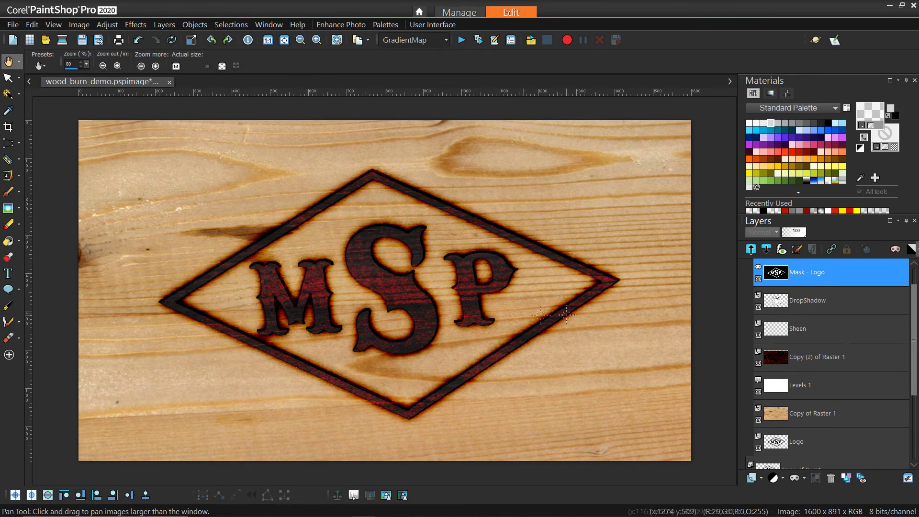
left_click(107, 25)
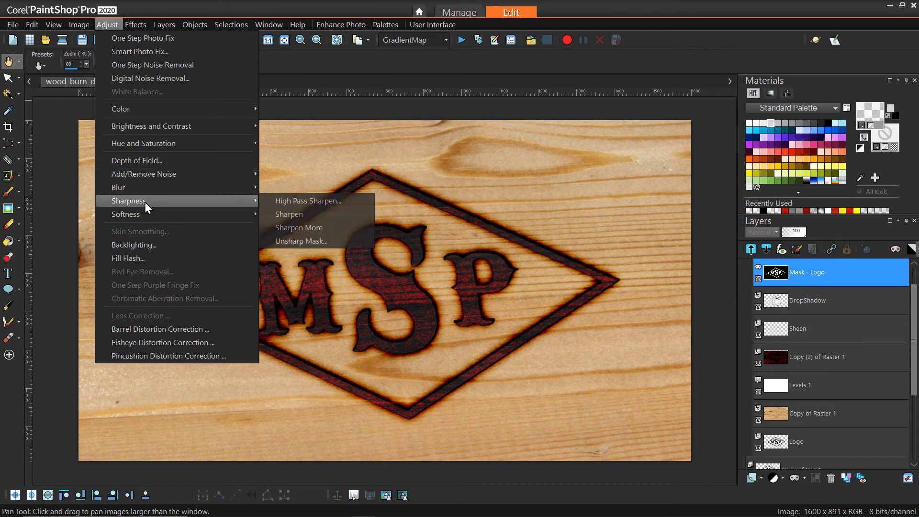
mouse_move(145, 211)
left_click(283, 227)
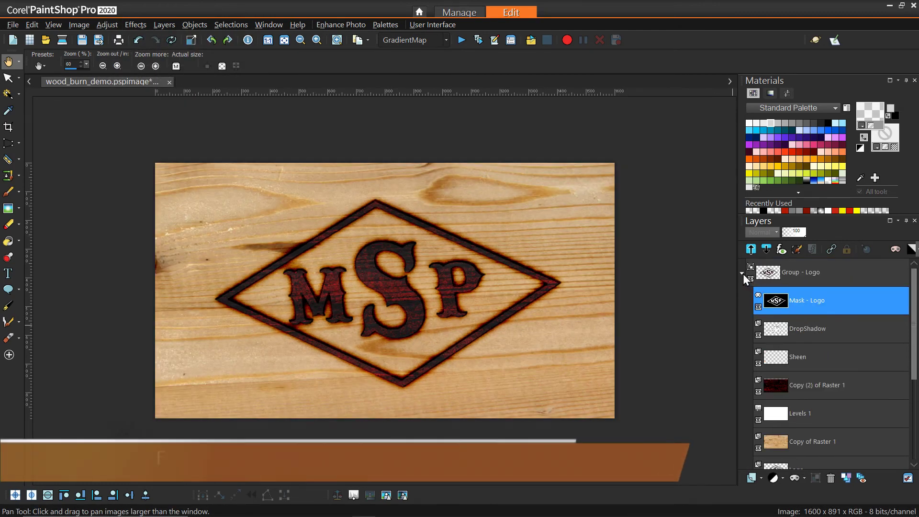
- Collapse Group - Logo and add a new empty Raster 2 layer above it
left_click(742, 273)
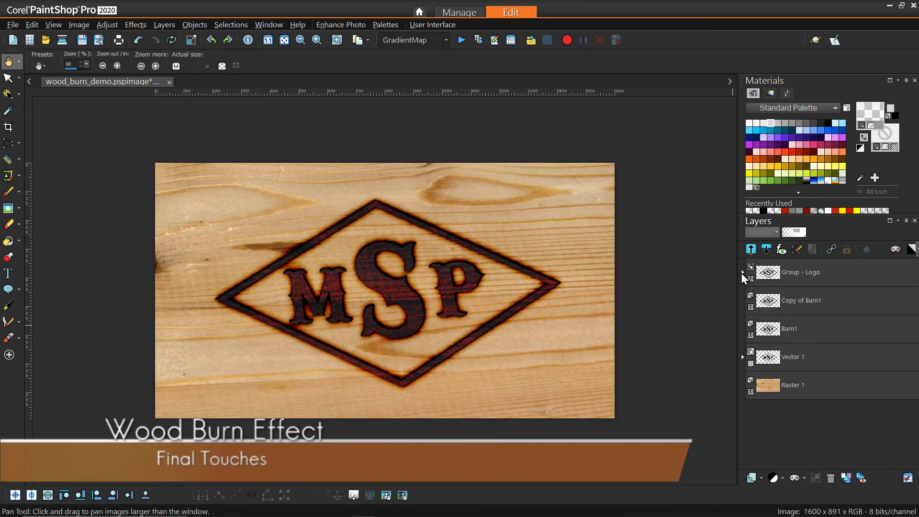
left_click(761, 478)
left_click(782, 389)
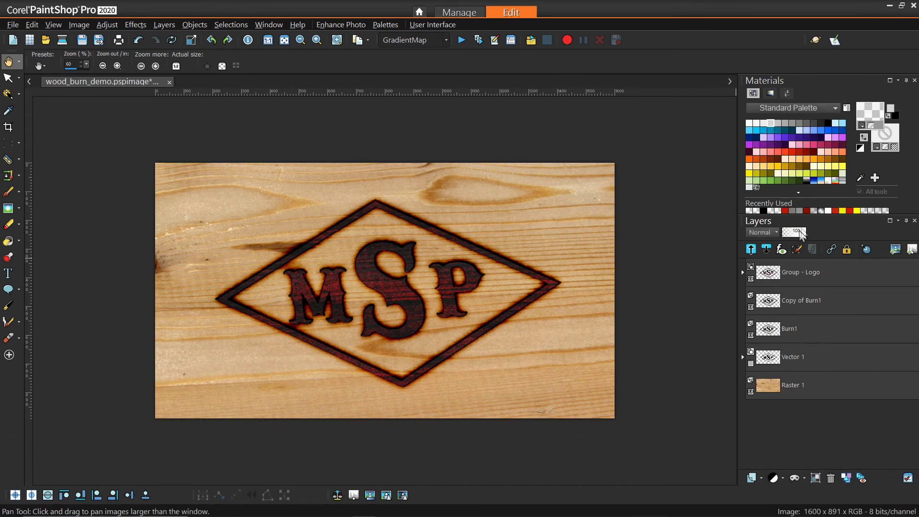
left_click(802, 277)
left_click_drag(809, 279, 789, 346)
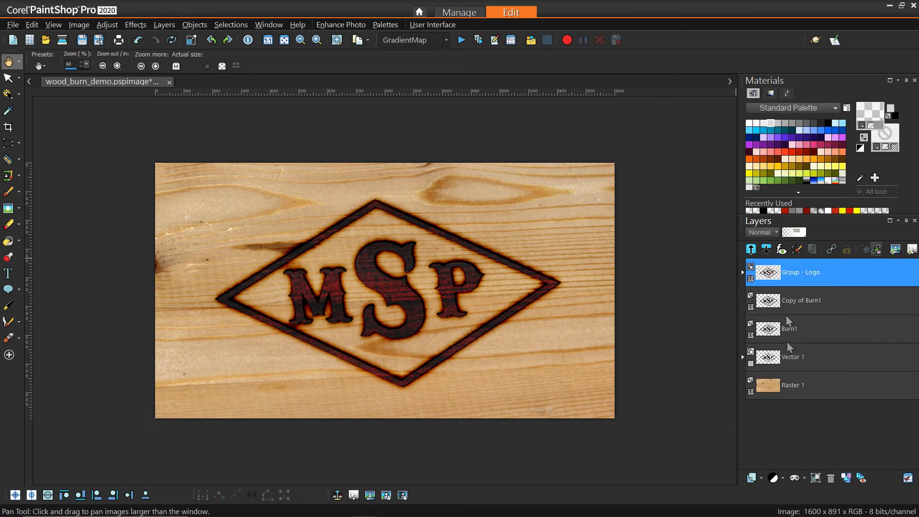
left_click(763, 480)
left_click(782, 478)
left_click(761, 478)
left_click(761, 397)
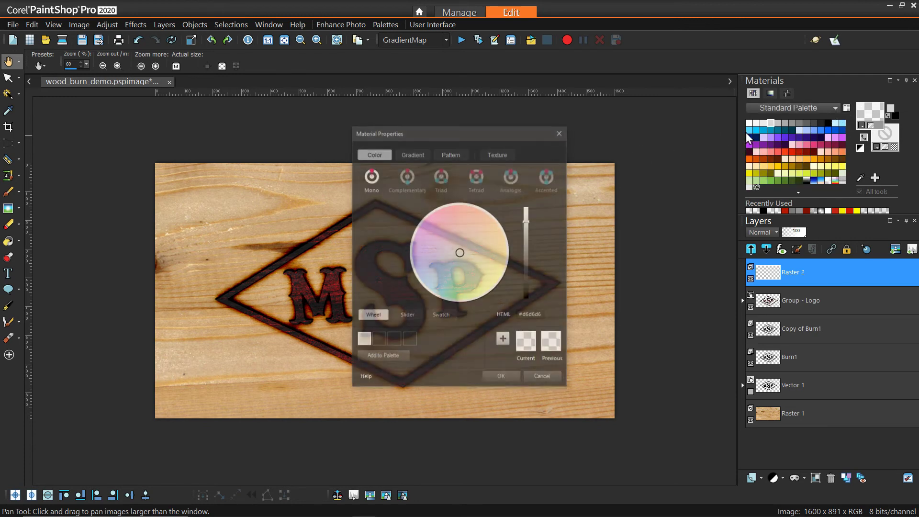
- Choose the Vignette_S gradient as the fill material
left_click(420, 154)
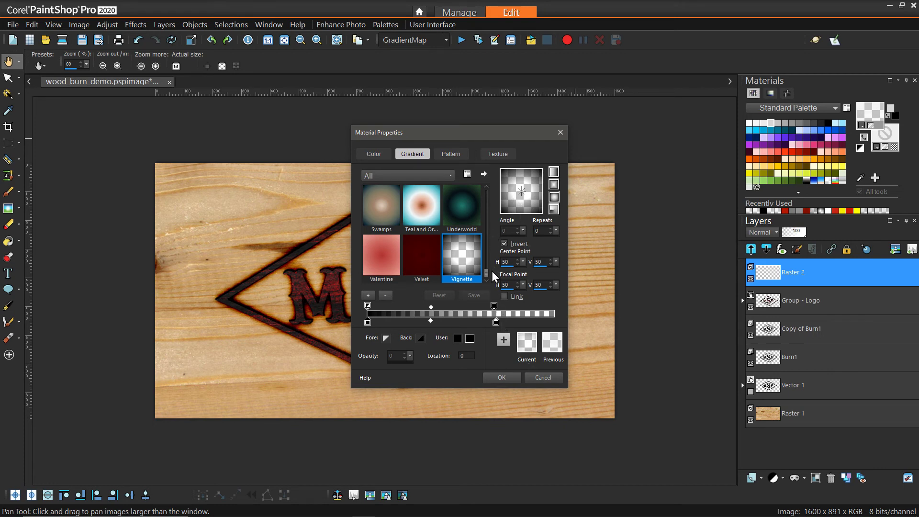
scroll(488, 277, "down", 2)
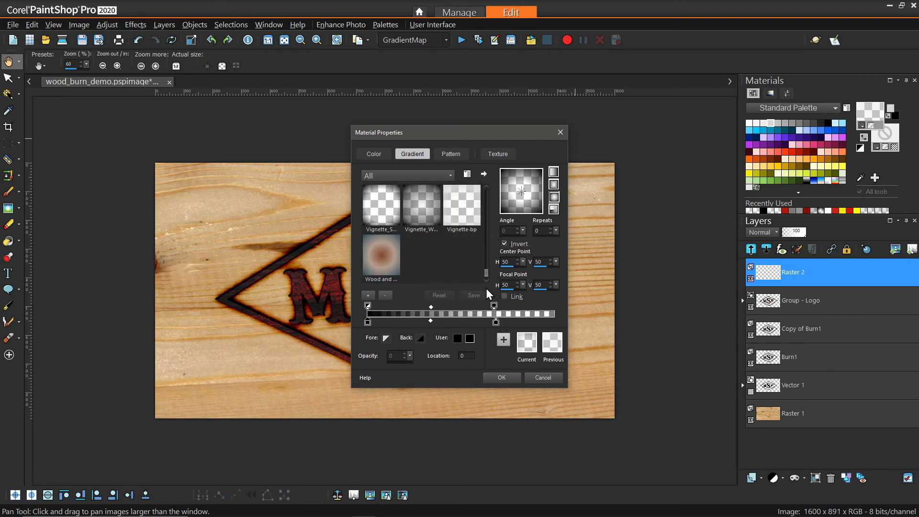
left_click(384, 214)
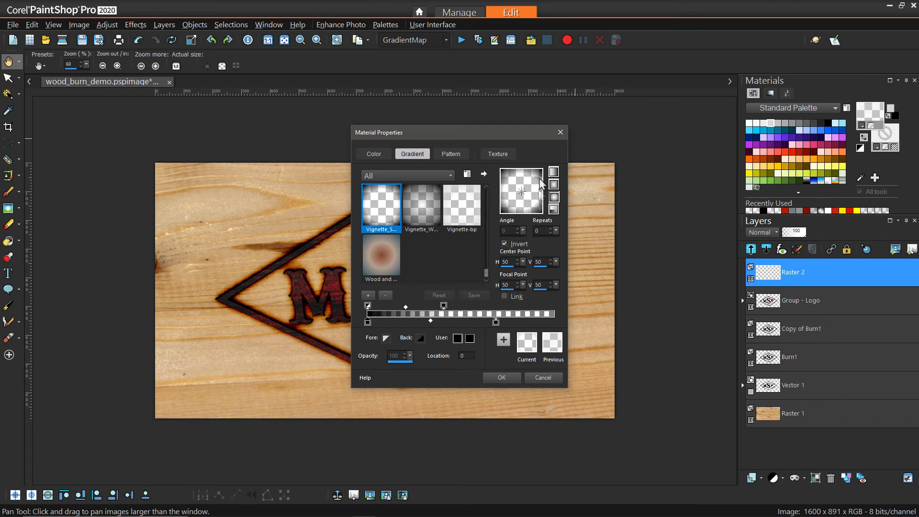
left_click(503, 380)
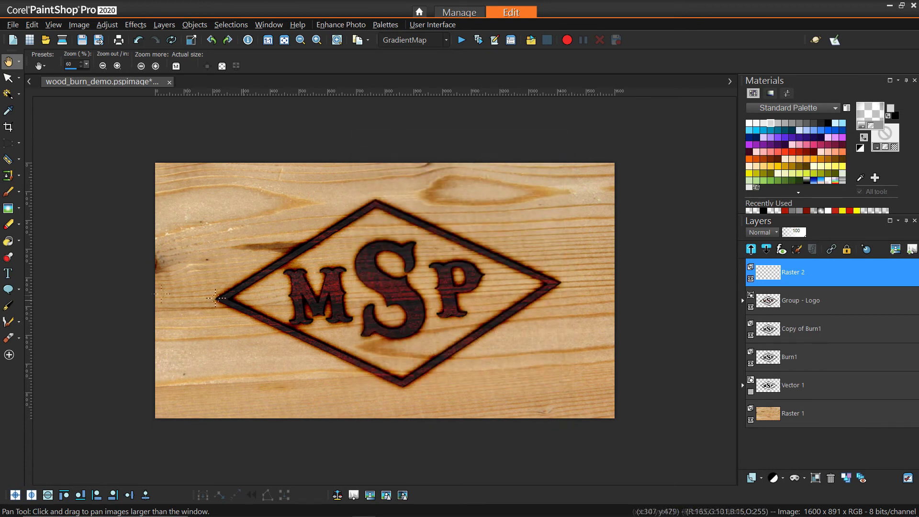
- Flood-fill Raster 2 with the vignette gradient
left_click(8, 241)
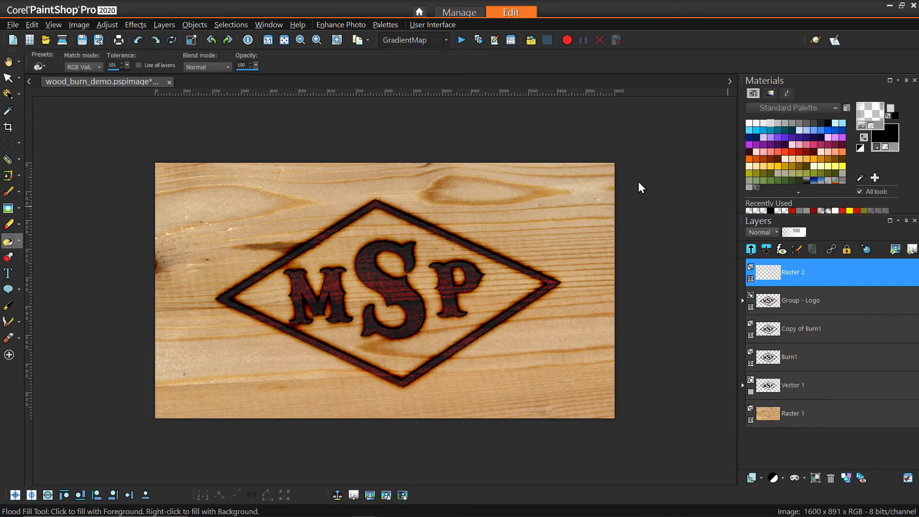
left_click(870, 113)
left_click(461, 216)
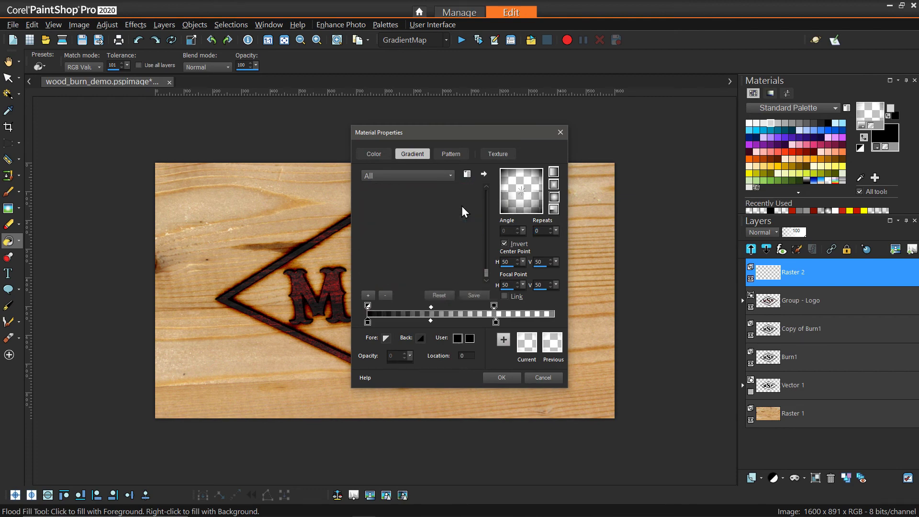
left_click(501, 377)
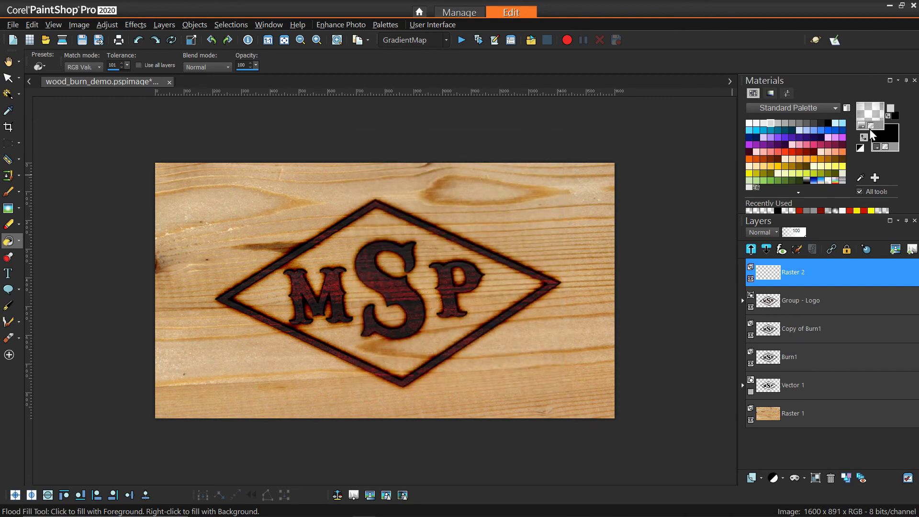
left_click(438, 280)
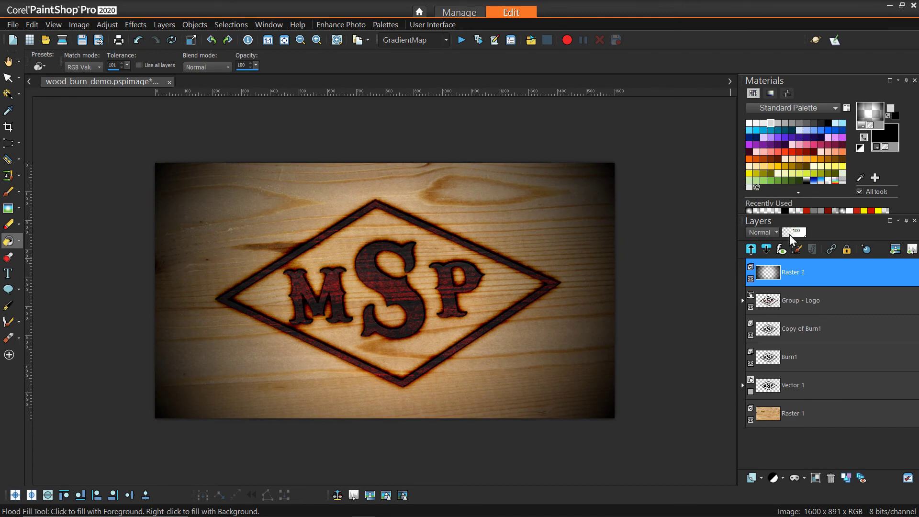
- Set the vignette layer to Soft Light blend at 69 opacity
left_click(777, 233)
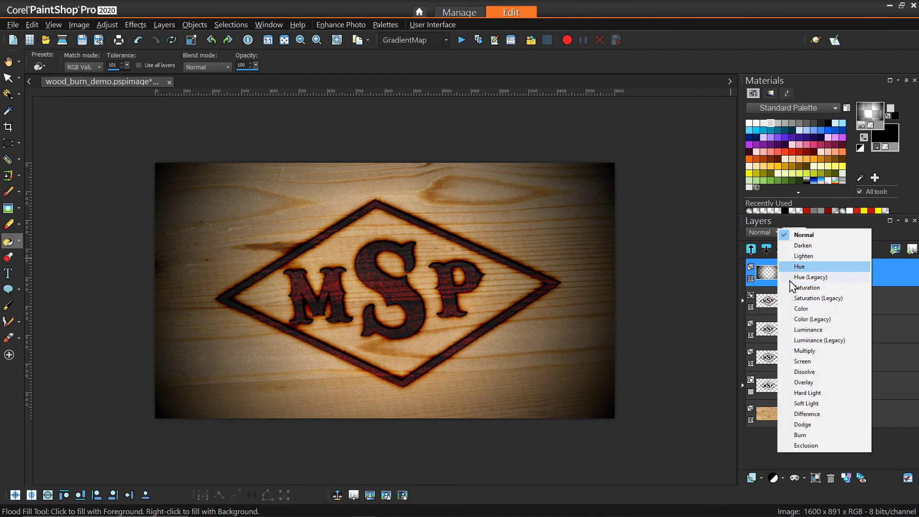
left_click(814, 403)
left_click(802, 234)
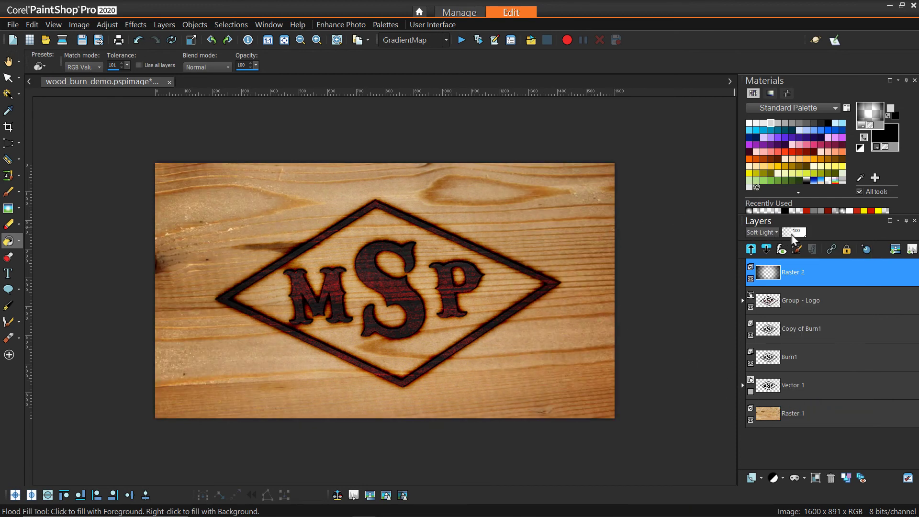
left_click_drag(803, 237, 799, 237)
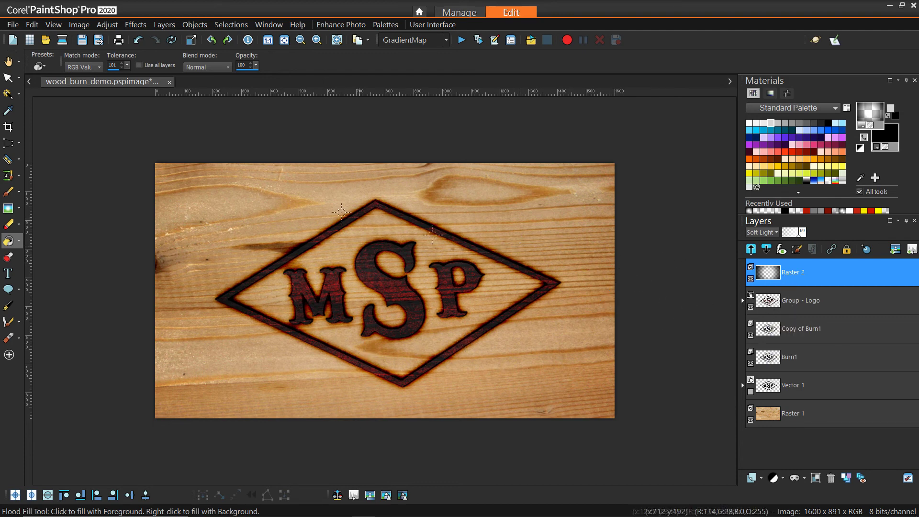
- Copy the artwork merged and paste it as a new image, Image1
left_click(8, 63)
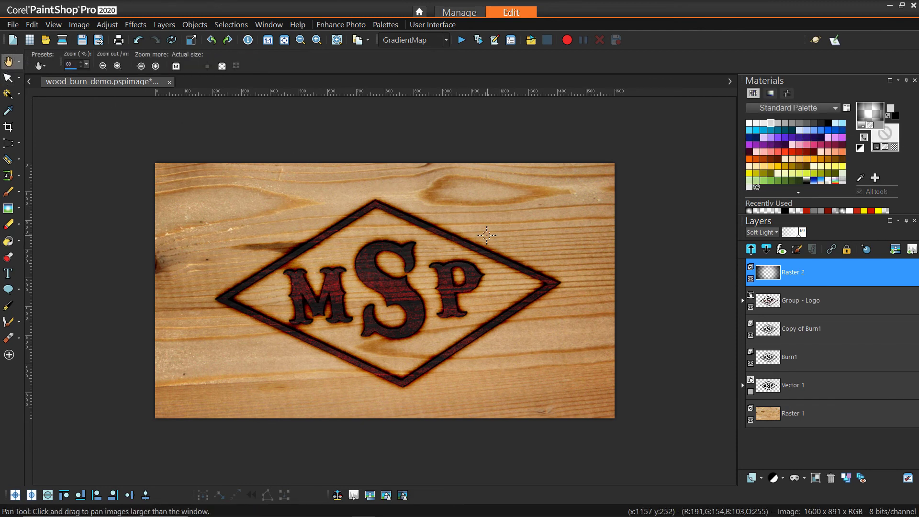
right_click(487, 237)
left_click(553, 271)
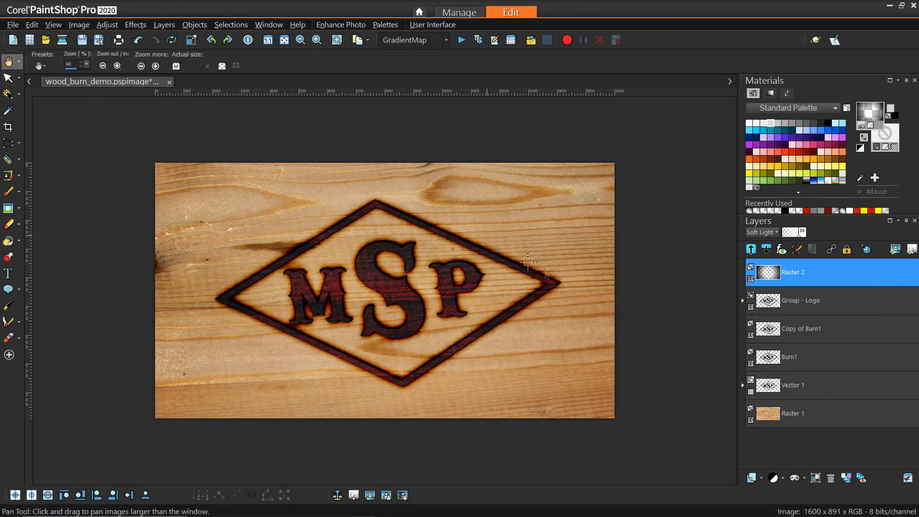
right_click(237, 84)
left_click(294, 149)
- Open the Depth of Field adjustment for Image1
scroll(294, 155, "down", 2)
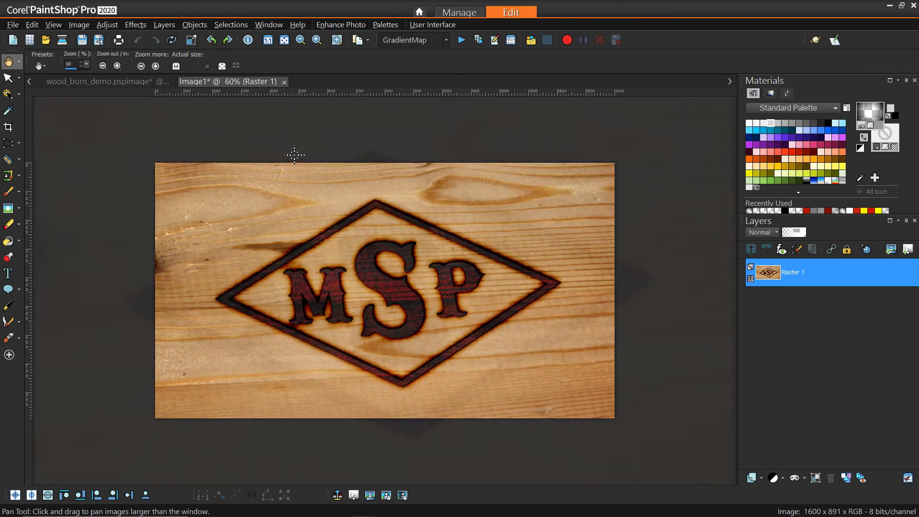
left_click(134, 24)
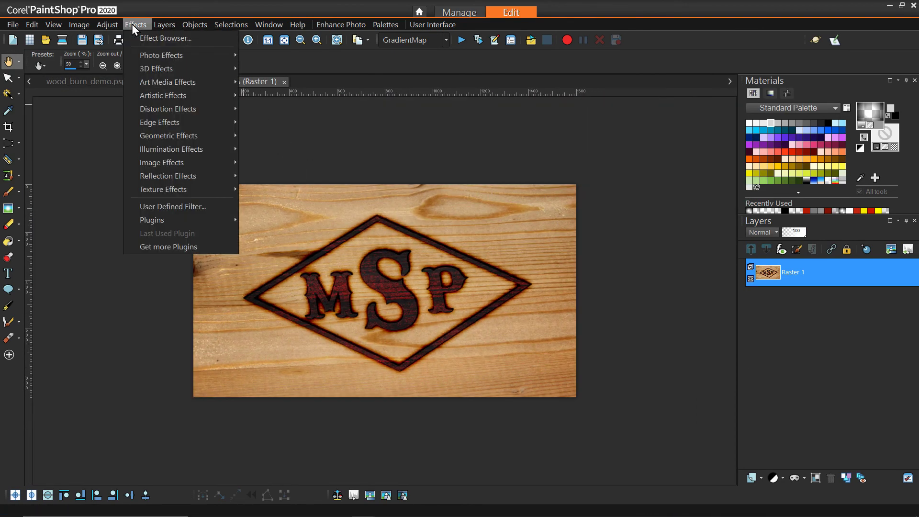
mouse_move(102, 22)
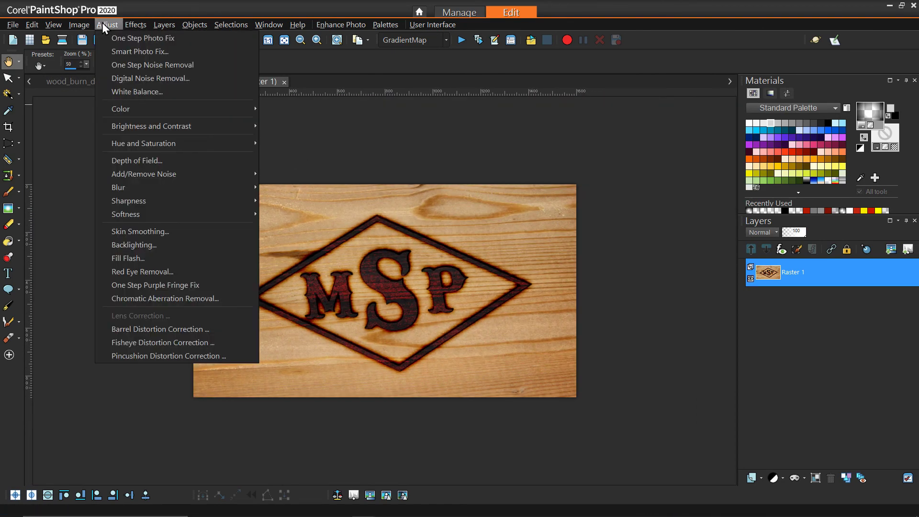
left_click(163, 160)
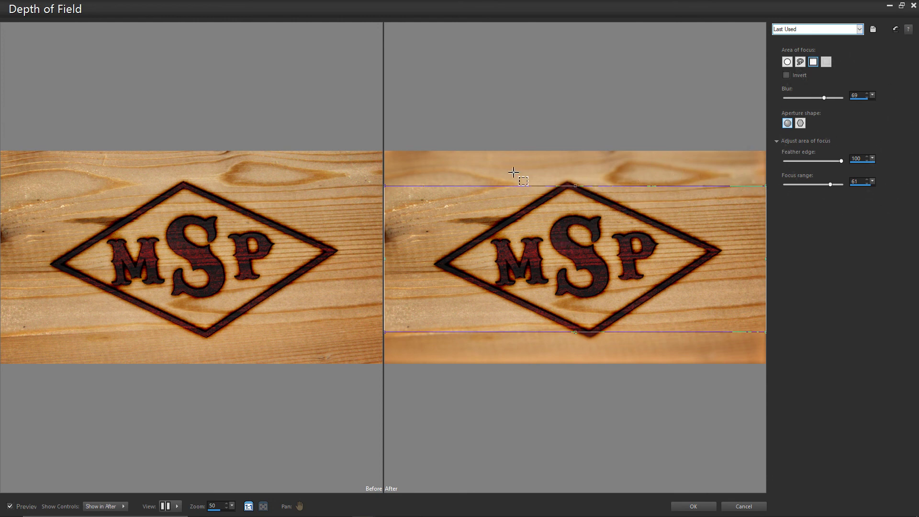
- Apply the depth-of-field blur, then hide Copy of Burn1 and Burn1 in wood_burn_demo
left_click(694, 507)
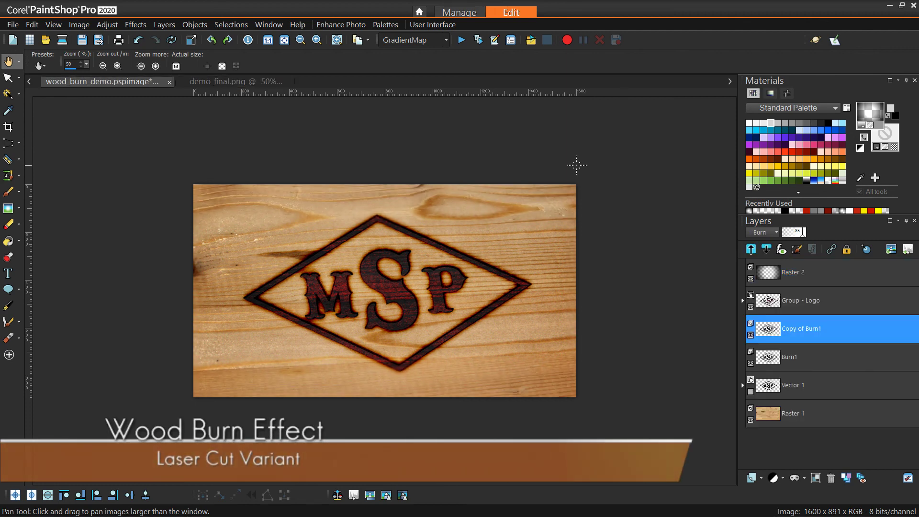
left_click(751, 335)
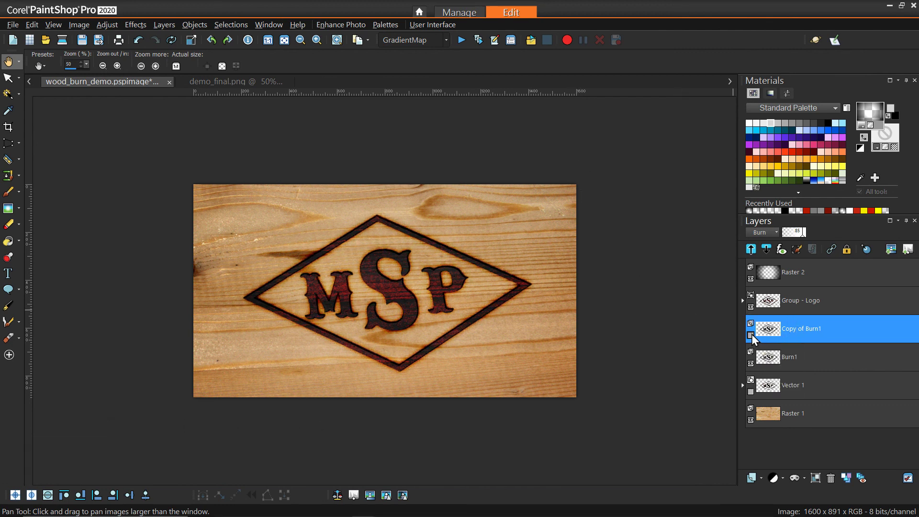
left_click(751, 363)
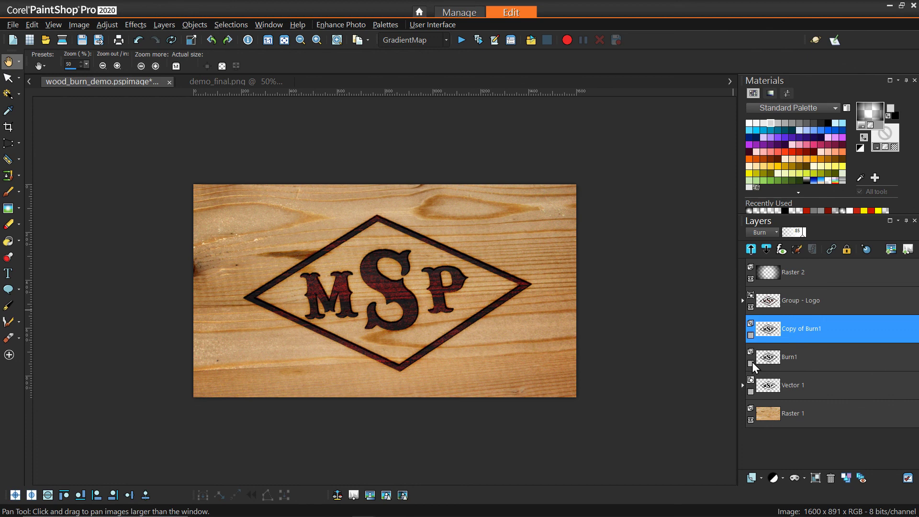